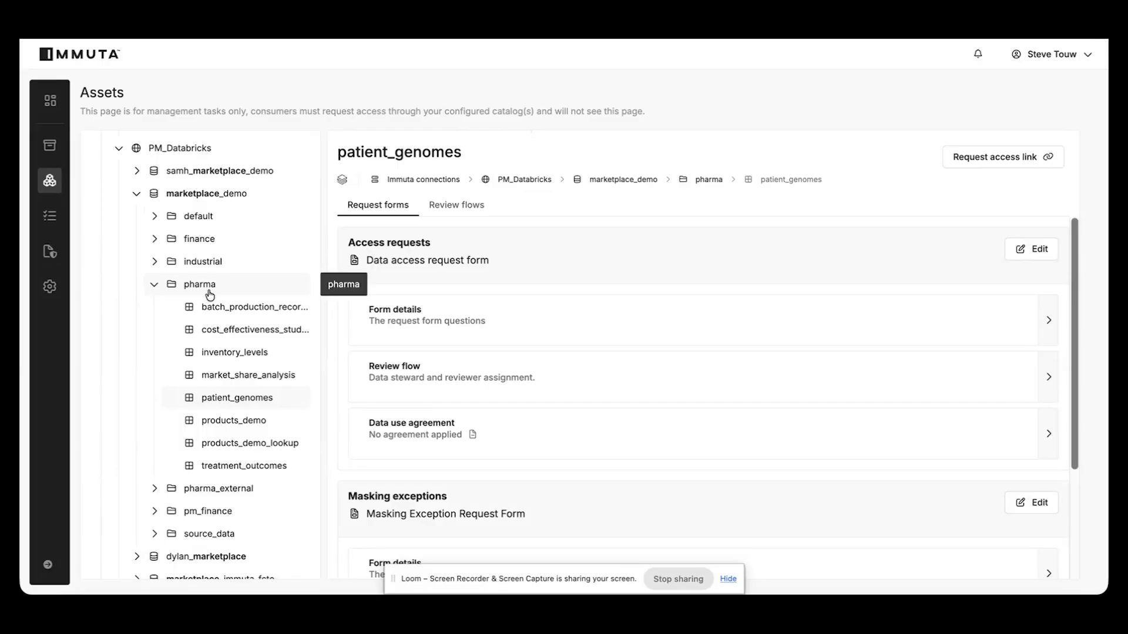
Look through the PM_Databricks asset tree around the pharma schema and the request forms set up for patient_genomes
scroll(211, 253, up, 2)
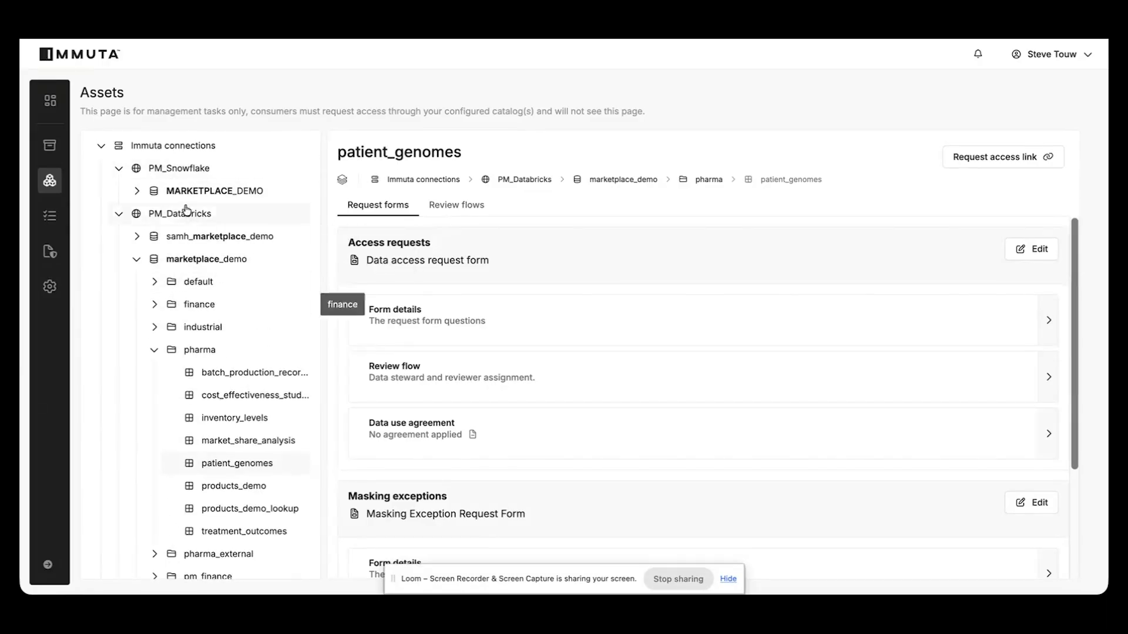
scroll(247, 305, down, 1)
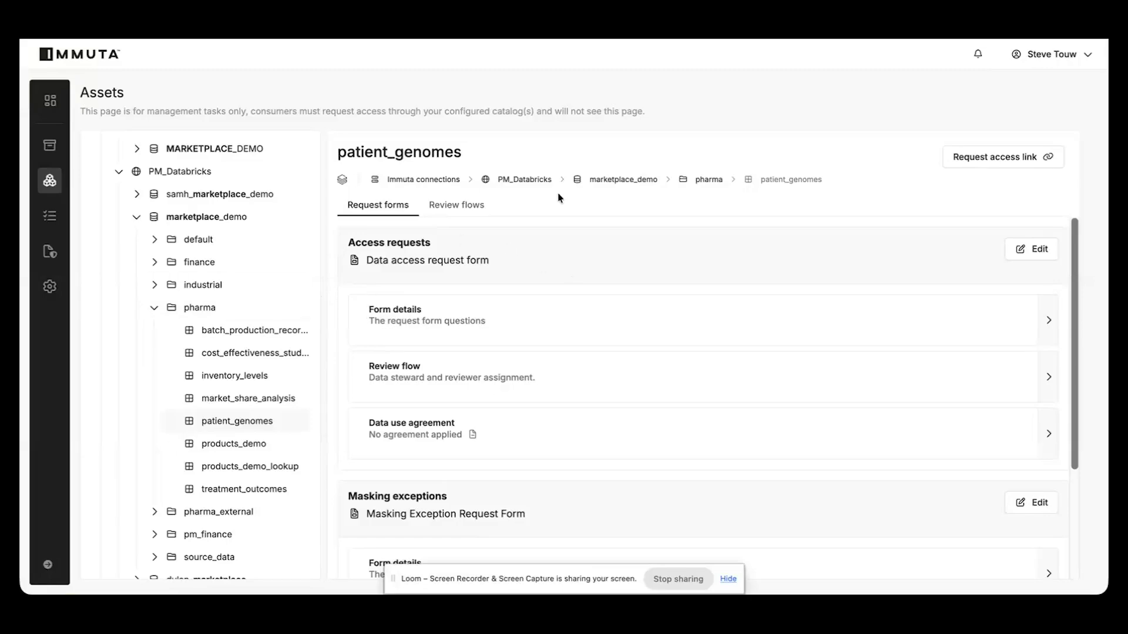
scroll(260, 295, down, 1)
scroll(260, 294, down, 2)
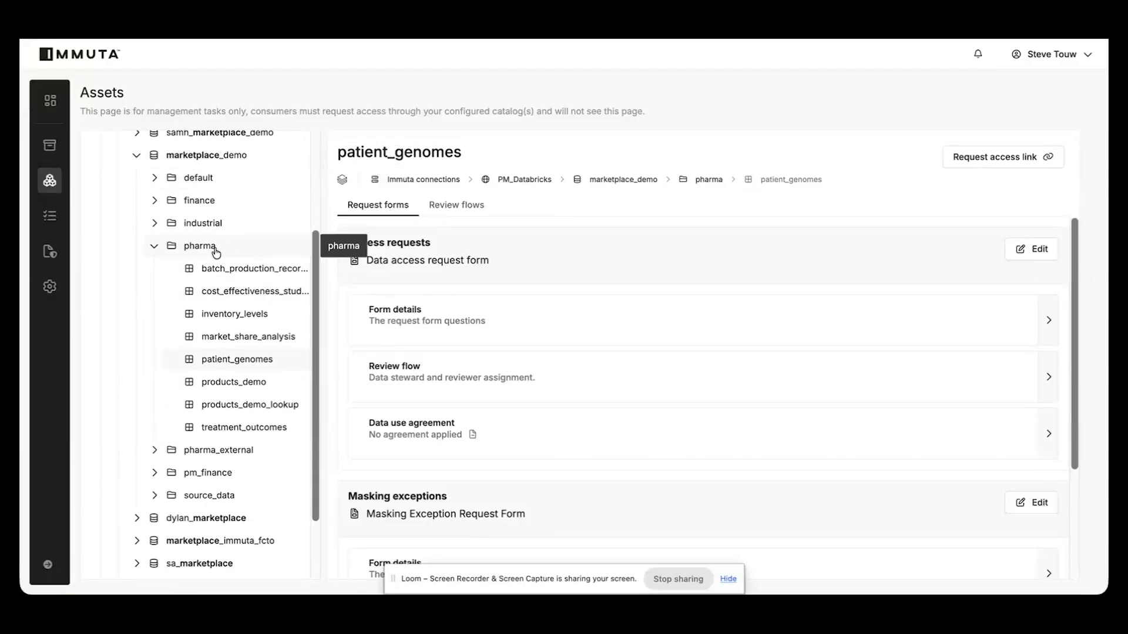
scroll(606, 317, down, 2)
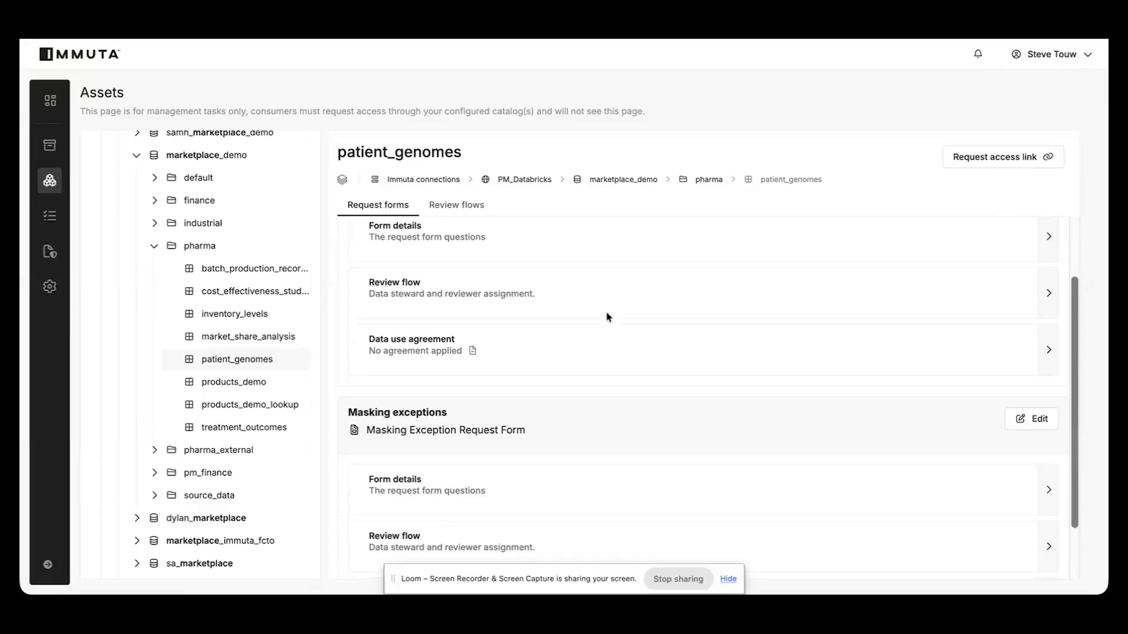
scroll(588, 314, up, 2)
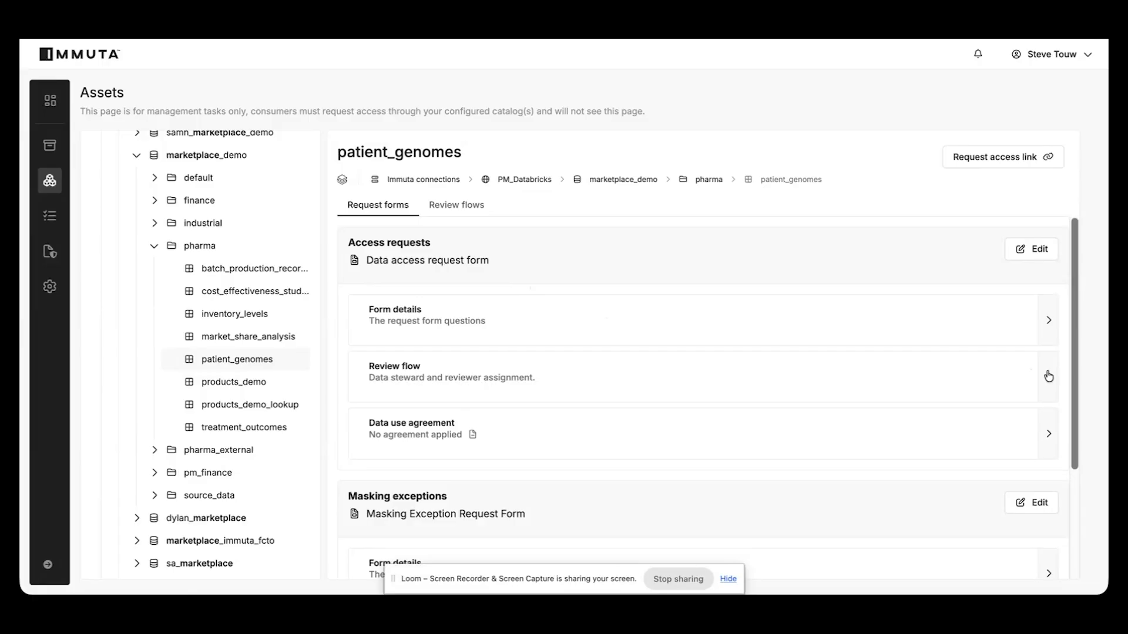
Review the form details and review flow of the data access request form for patient_genomes
click(1048, 327)
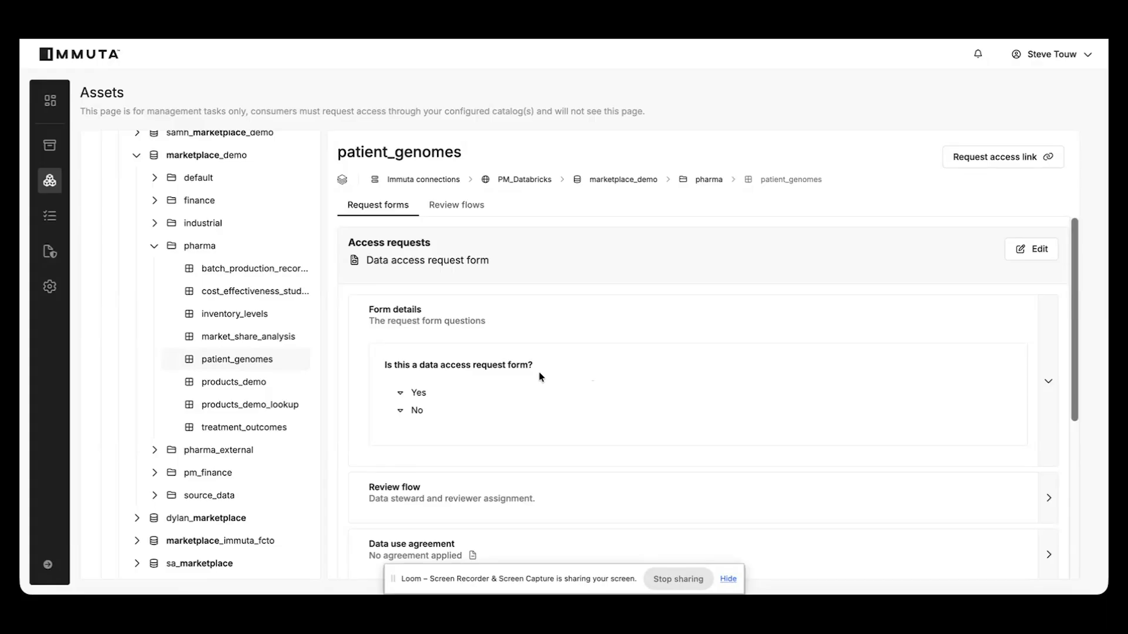
scroll(675, 373, down, 3)
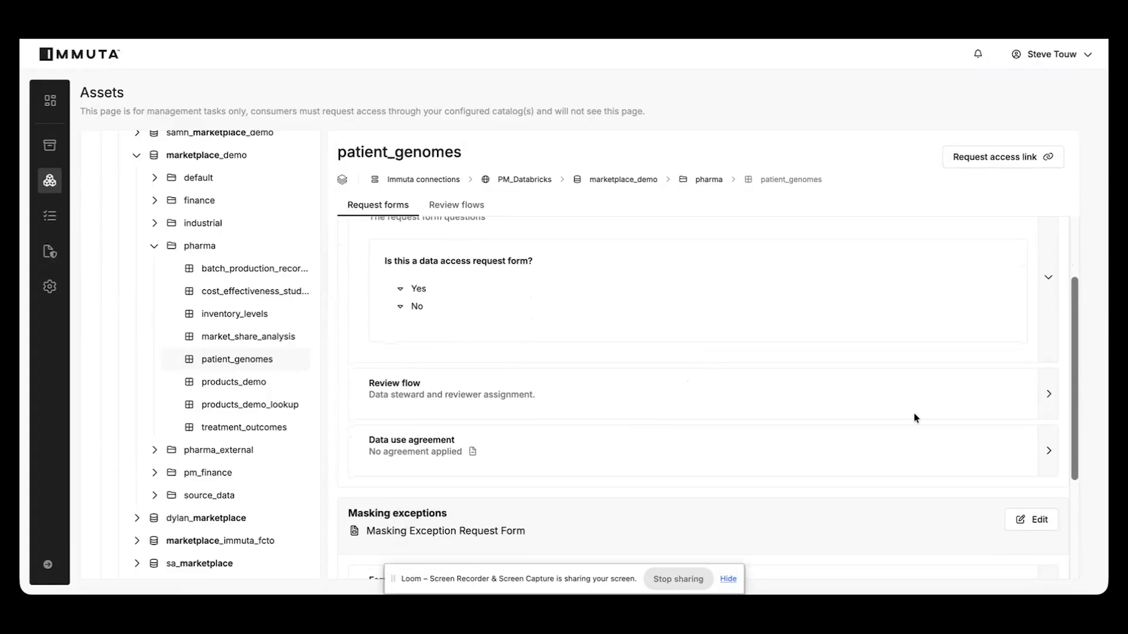
click(1045, 406)
scroll(705, 370, down, 3)
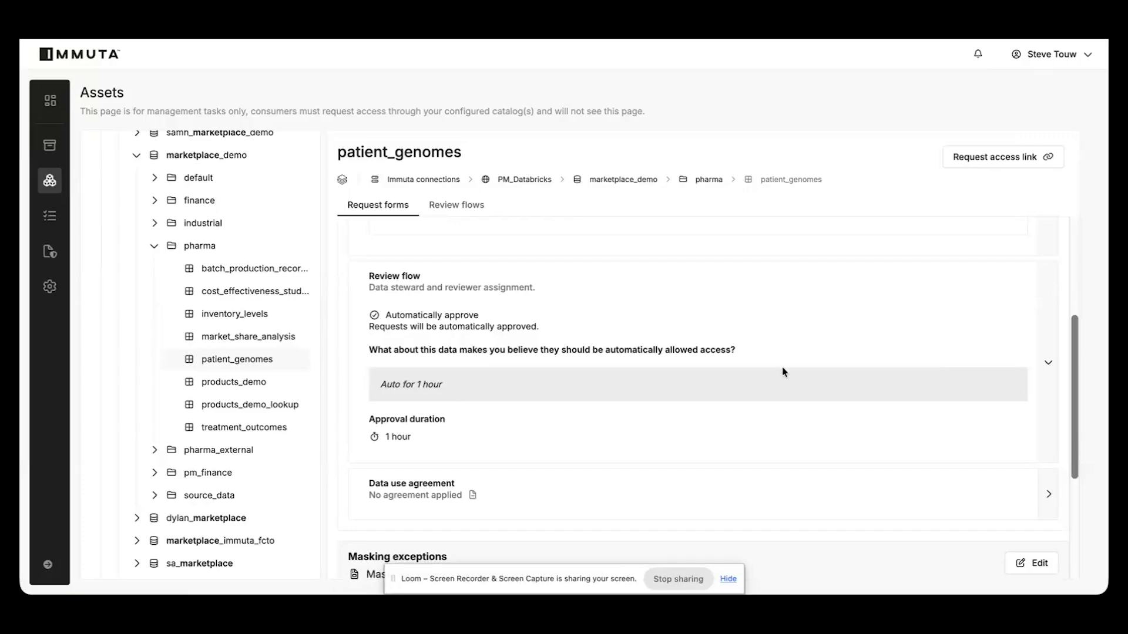
click(1046, 359)
scroll(926, 352, down, 2)
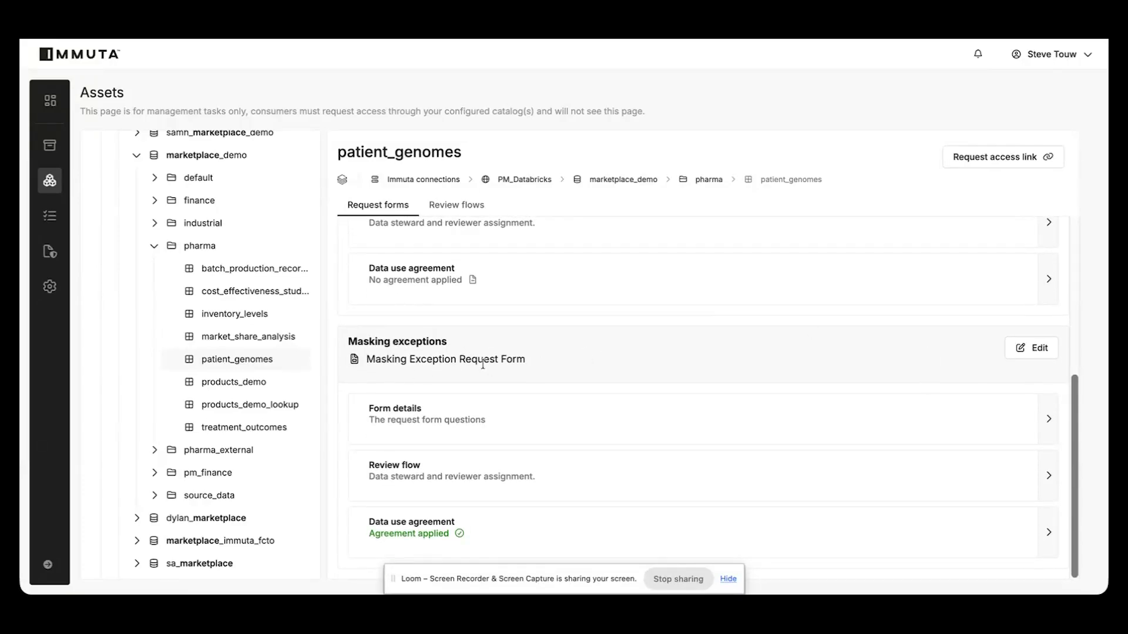
Review the form details and review flow of the Masking Exception Request Form
click(1046, 421)
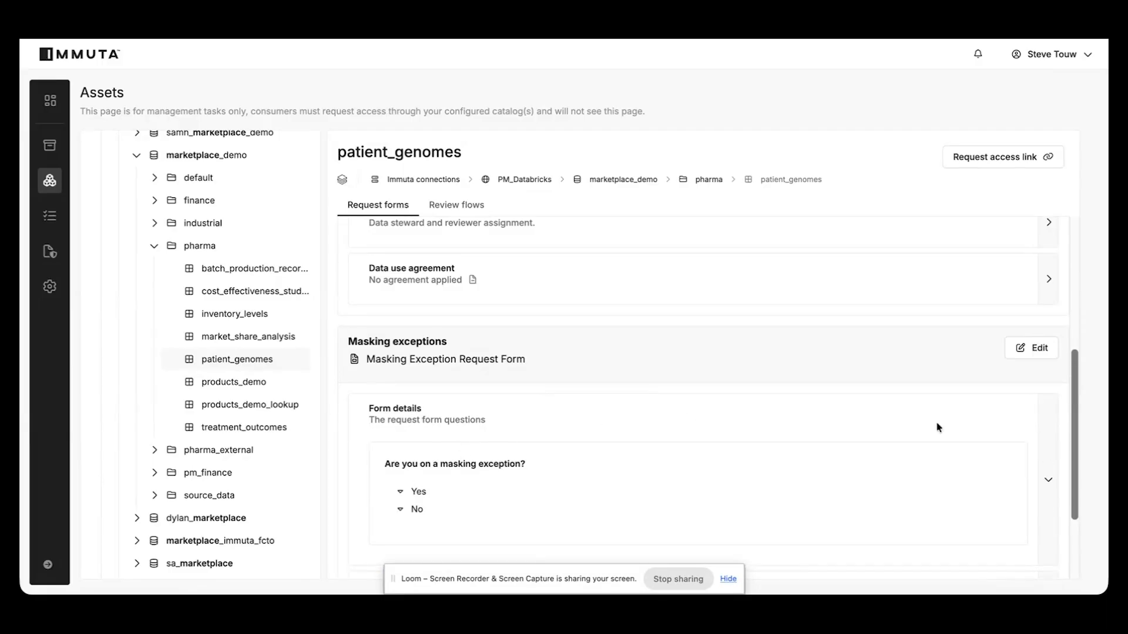
click(1050, 451)
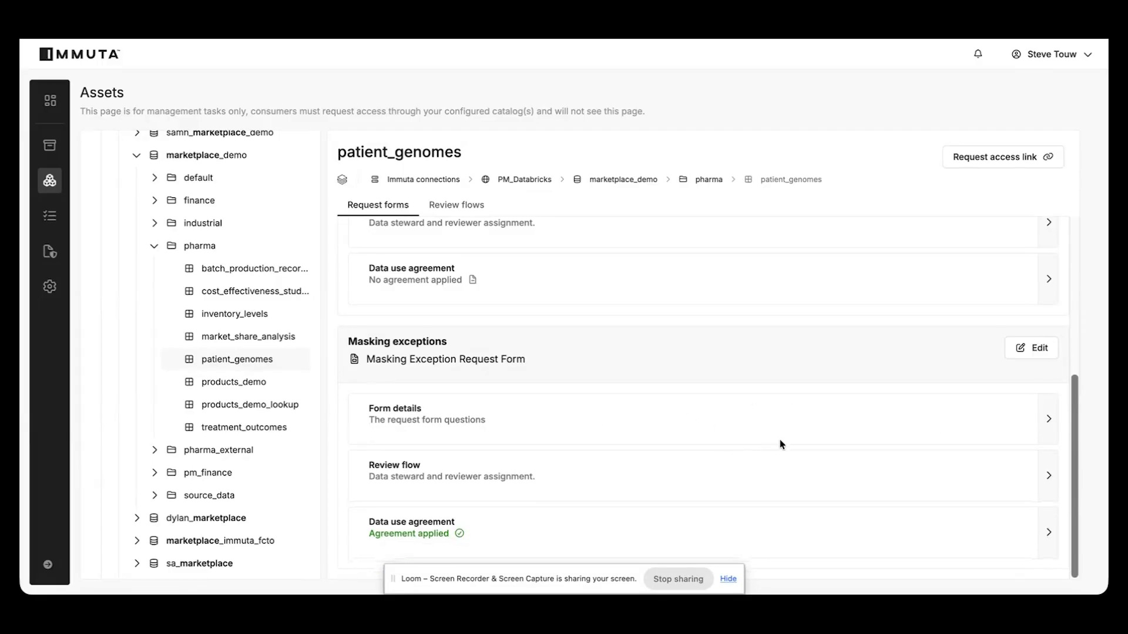
click(1047, 475)
scroll(811, 467, down, 3)
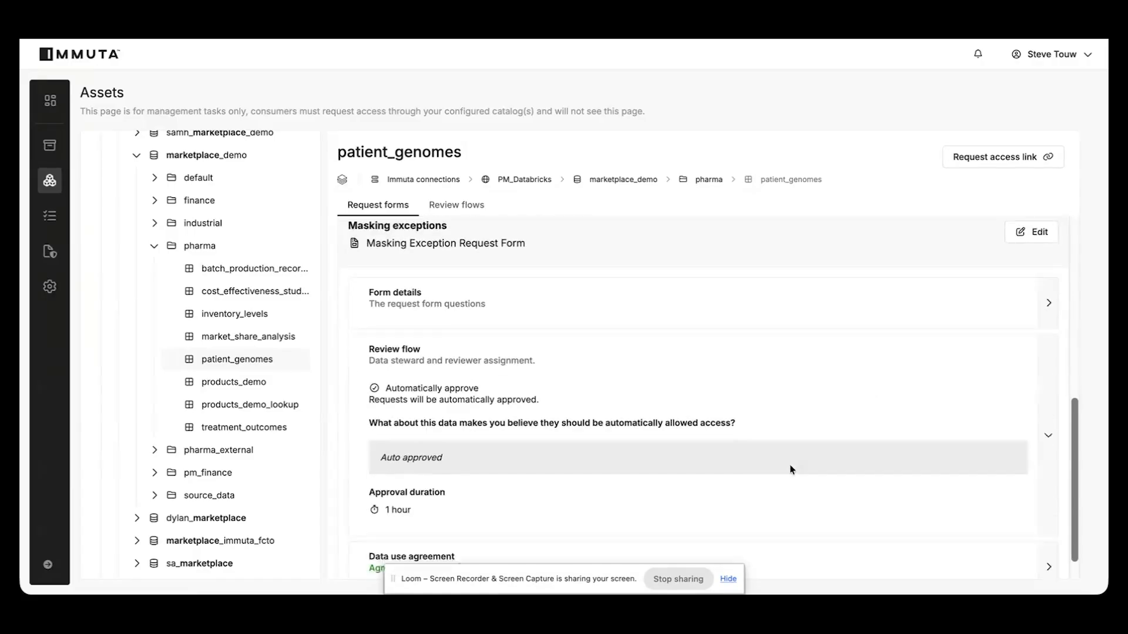
scroll(780, 464, up, 2)
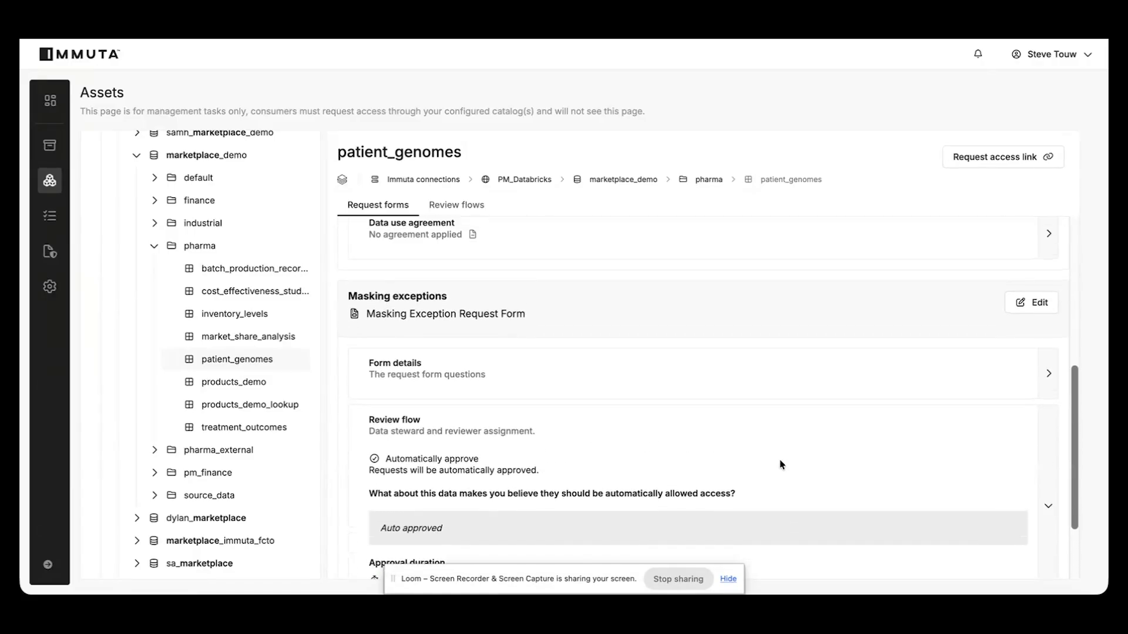
click(1050, 507)
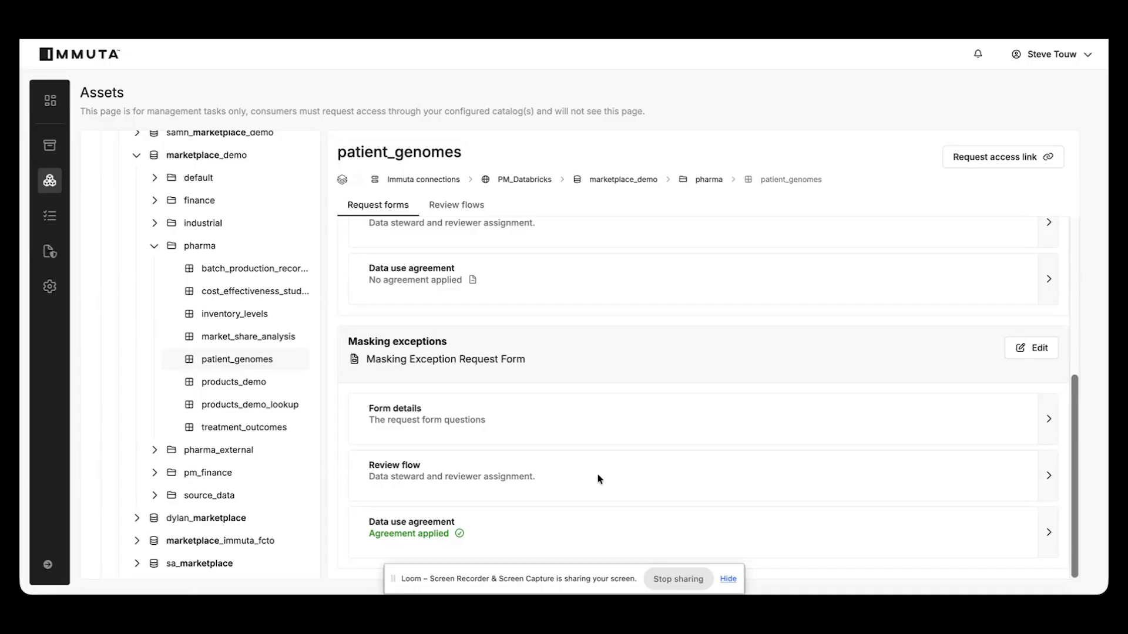
scroll(597, 476, up, 3)
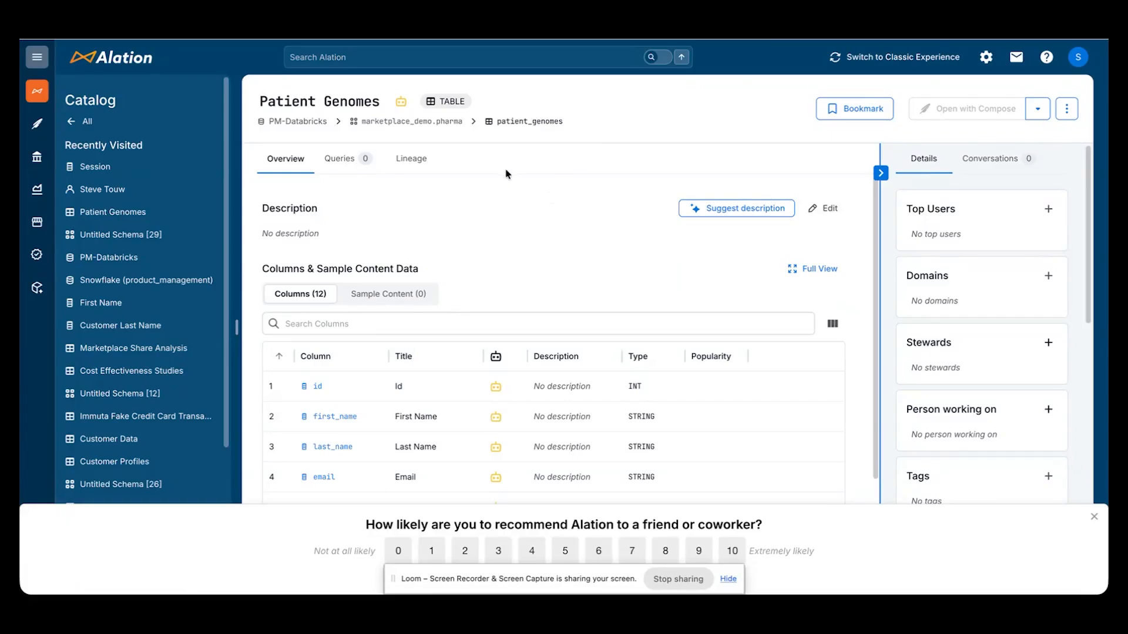
Open the Immuta access request for the Patient Genomes table and view the answer options of its form question
click(1037, 108)
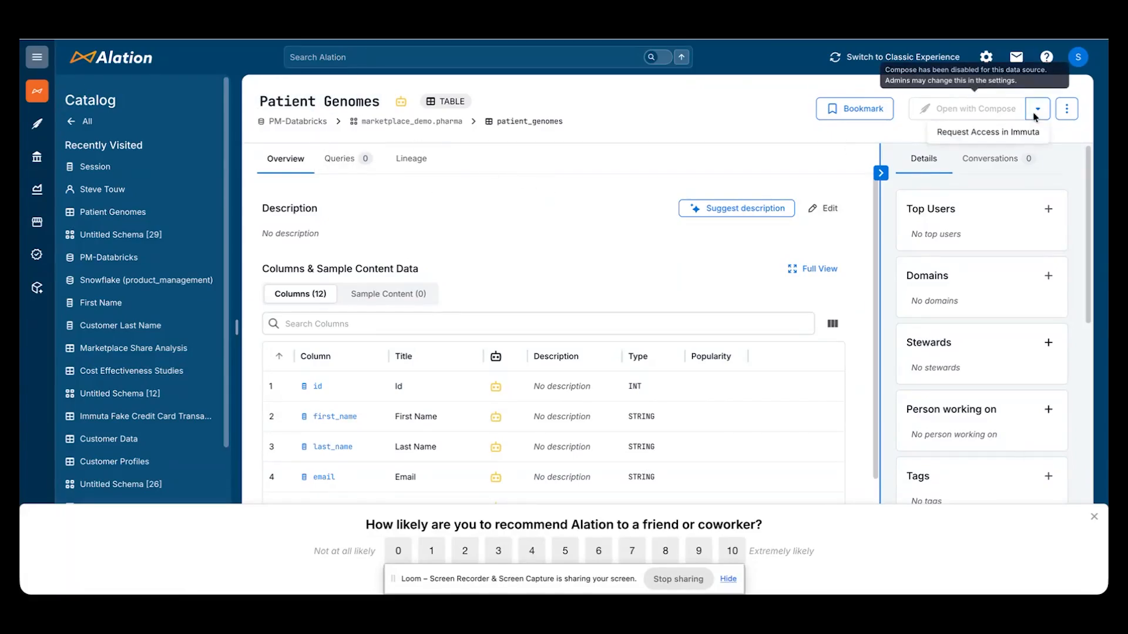
click(994, 136)
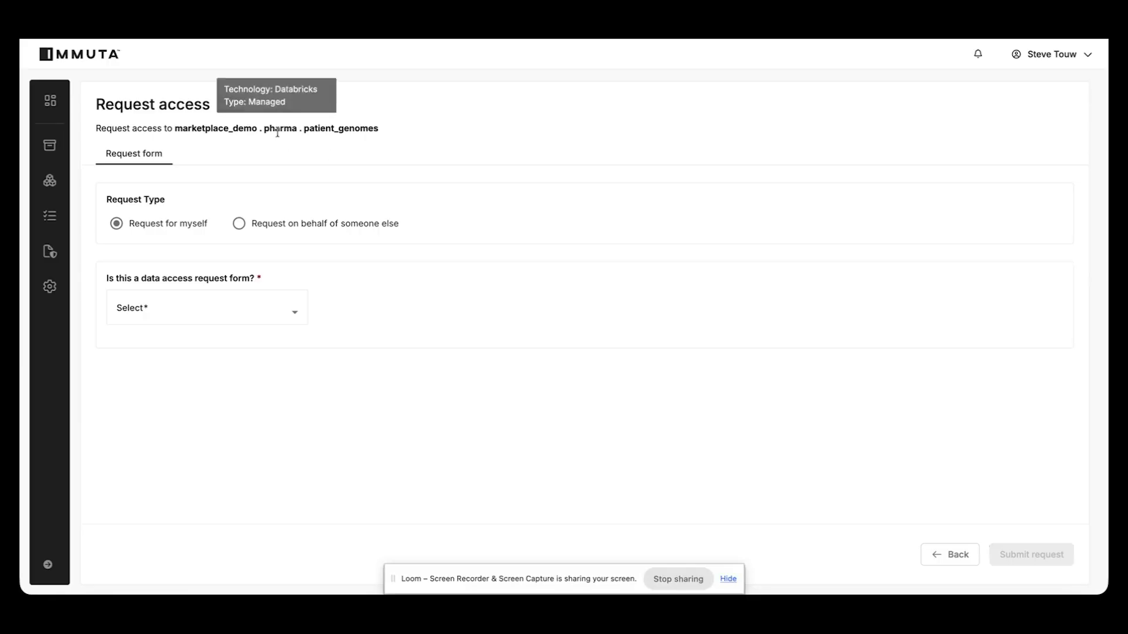
drag(379, 128, 303, 127)
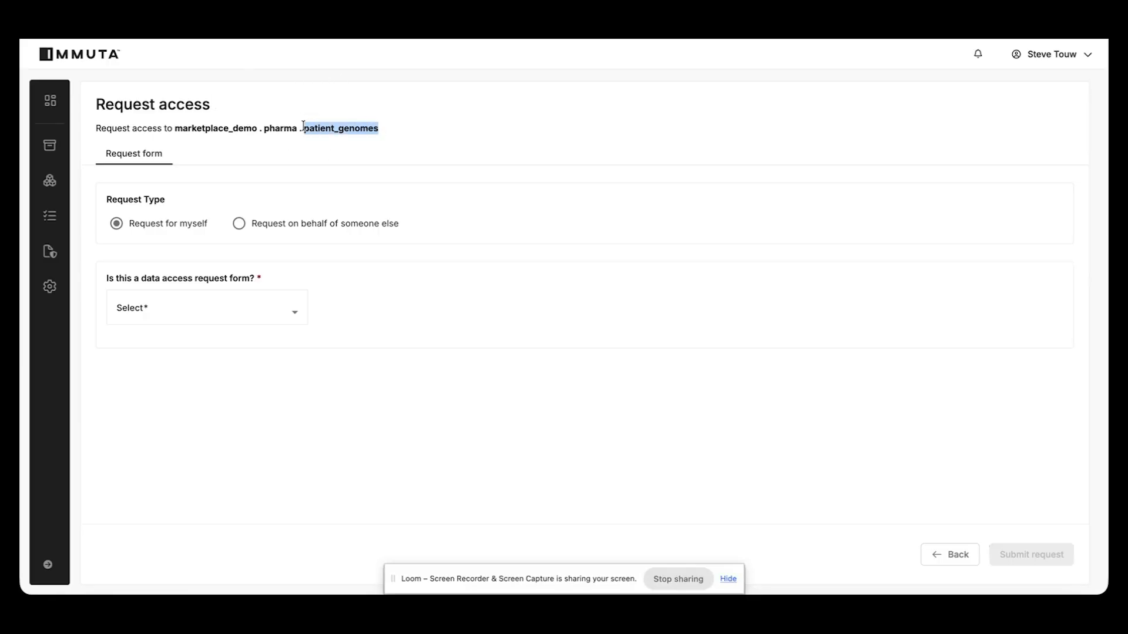
click(141, 297)
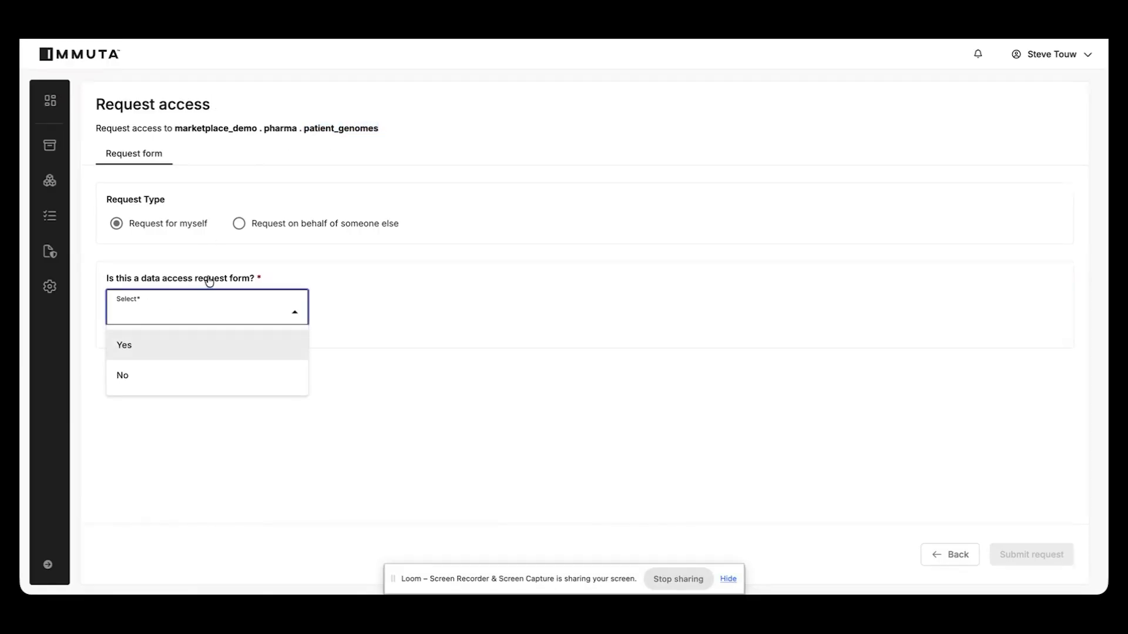
click(386, 276)
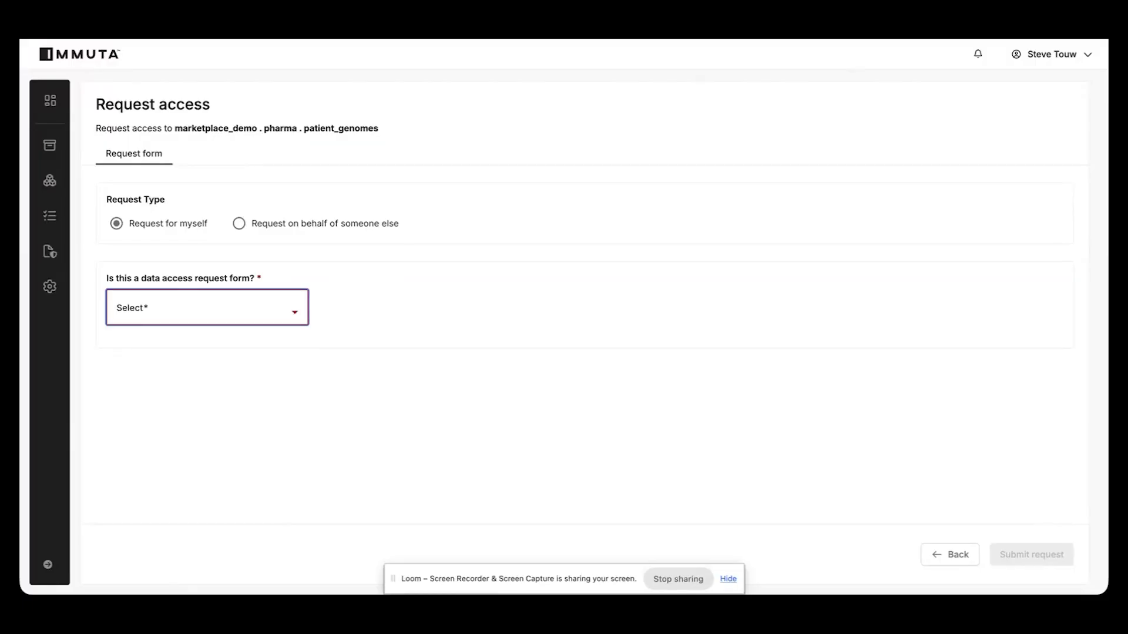
Switch back to Alation, open the ssn column of Patient Genomes and bring up its masking exception request in Immuta
click(729, 25)
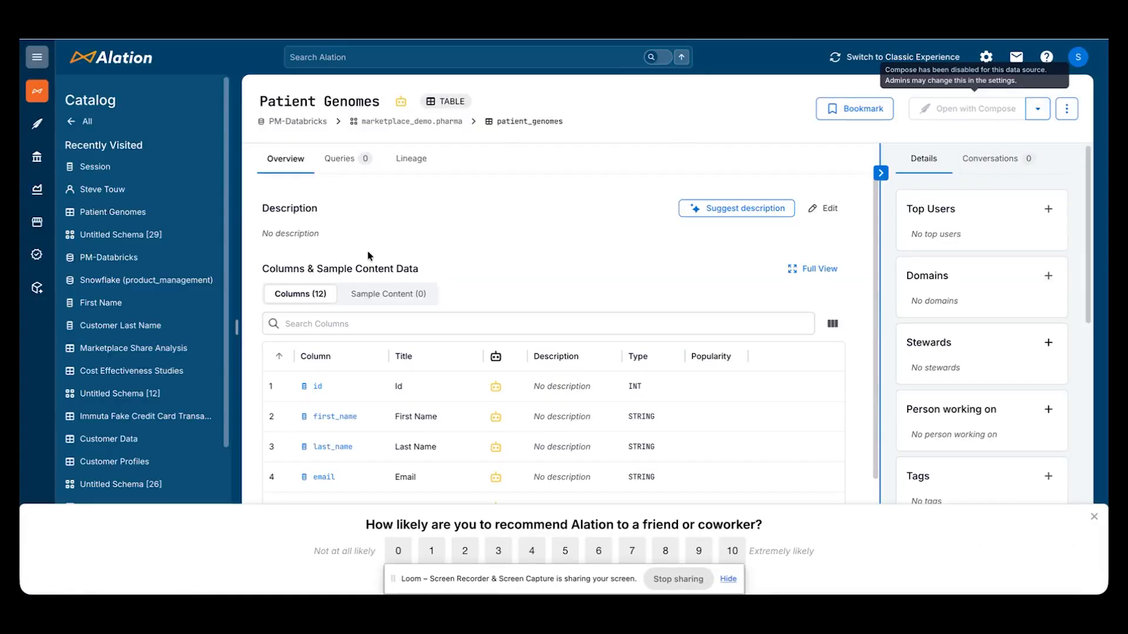
scroll(355, 389, down, 5)
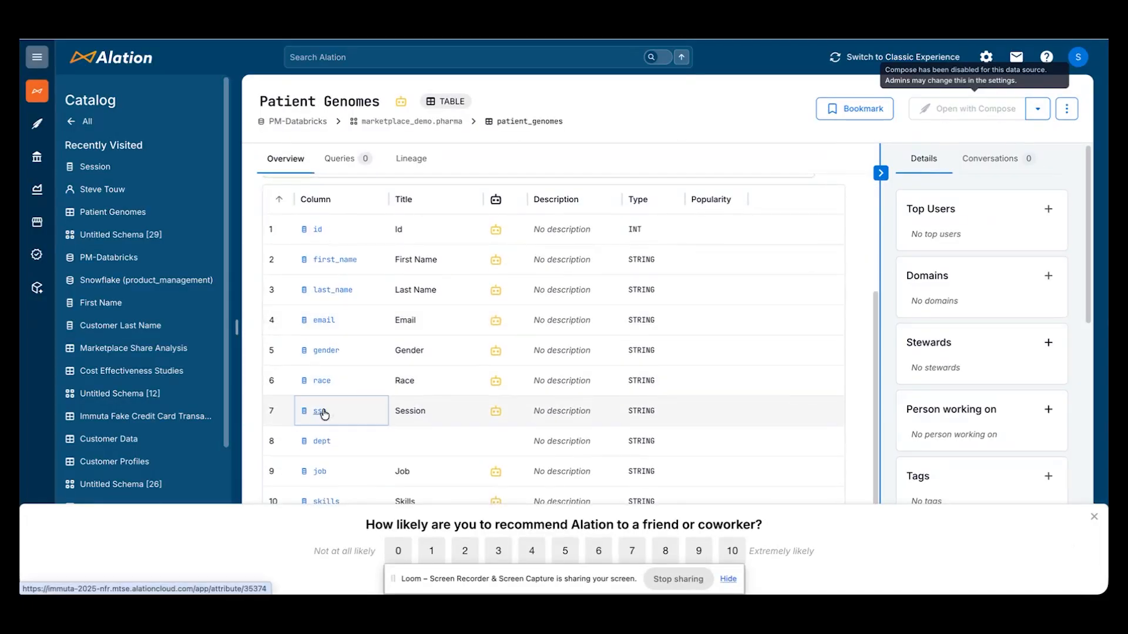
click(320, 411)
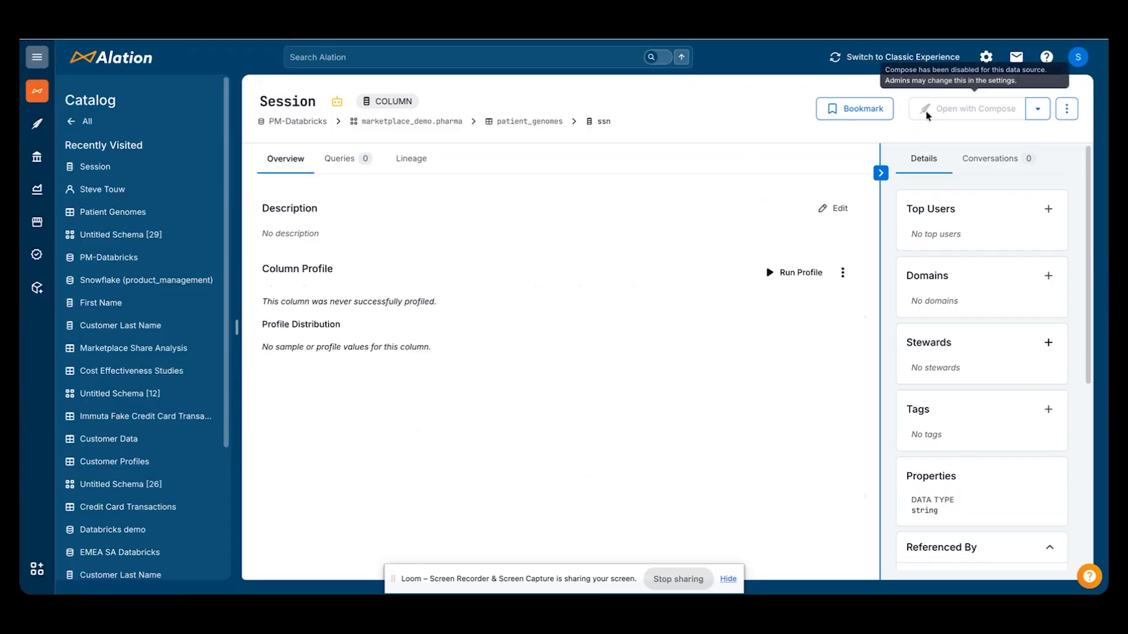
click(1038, 109)
click(990, 133)
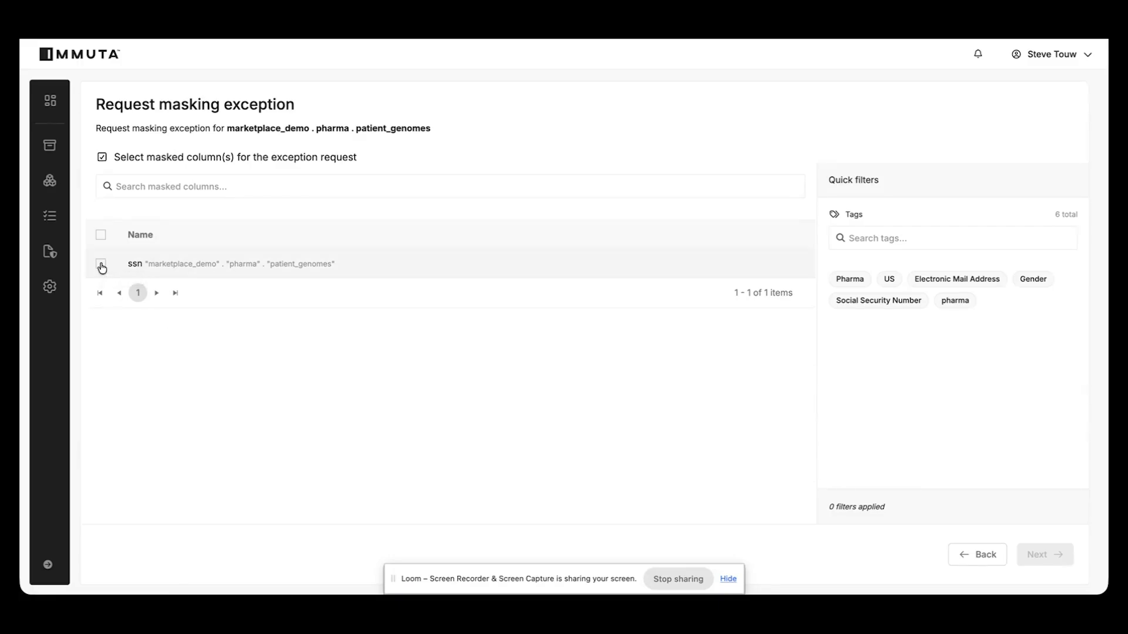
click(102, 267)
click(103, 306)
Switch to Databricks and run only the select query on marketplace_demo.pharma.patient_genomes
click(740, 39)
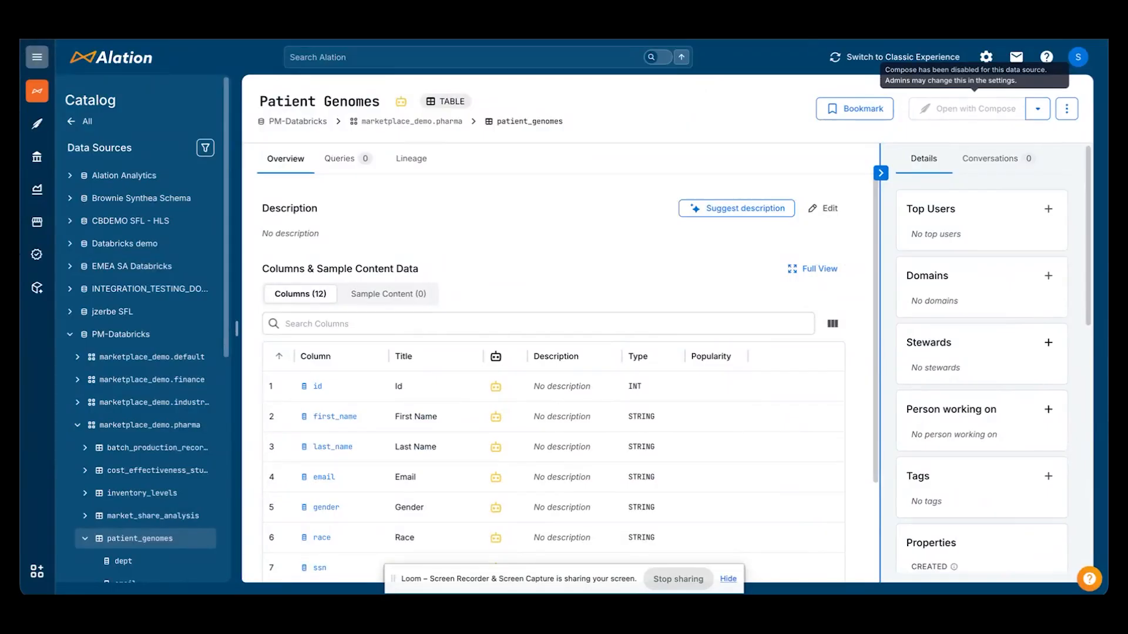
click(940, 39)
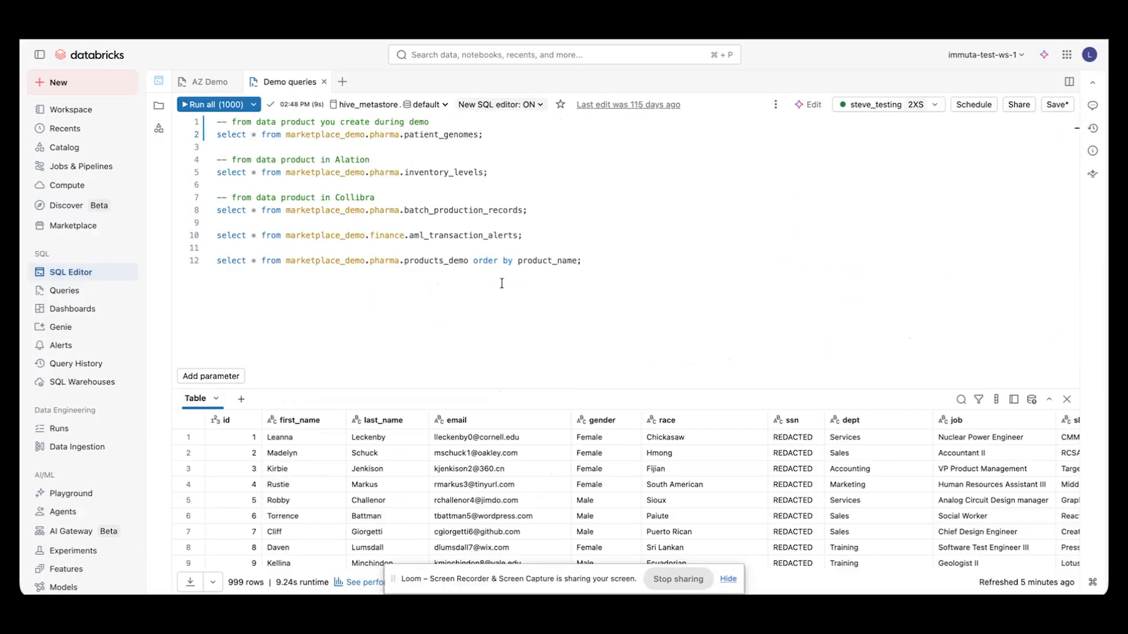
triple_click(453, 134)
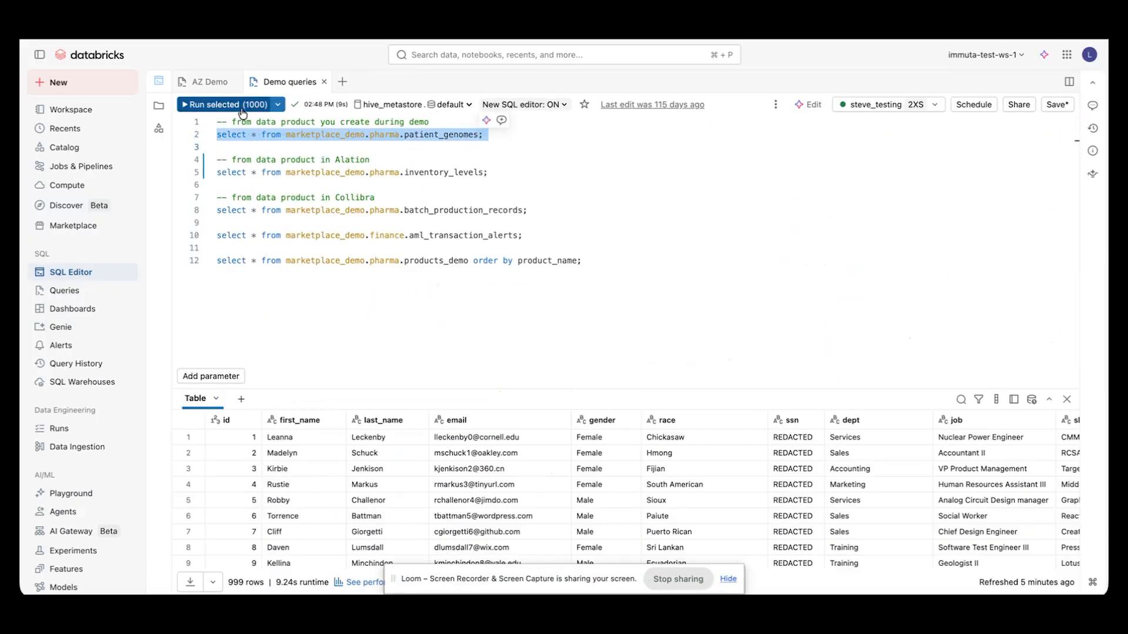
click(211, 104)
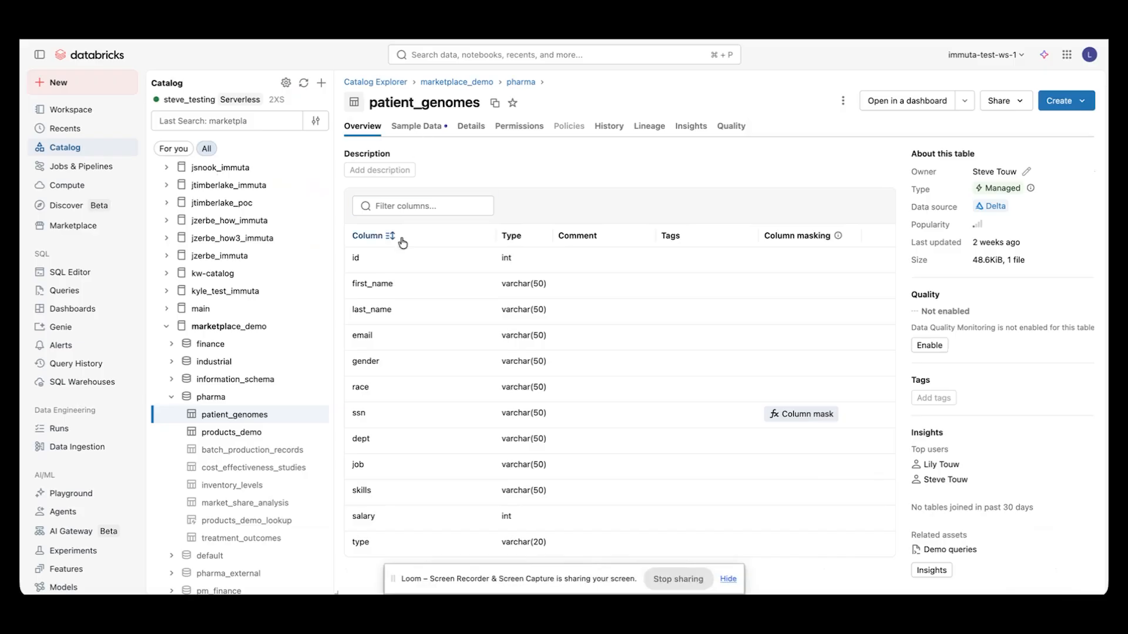
Request permissions on the patient_genomes table and continue to the external system
click(842, 104)
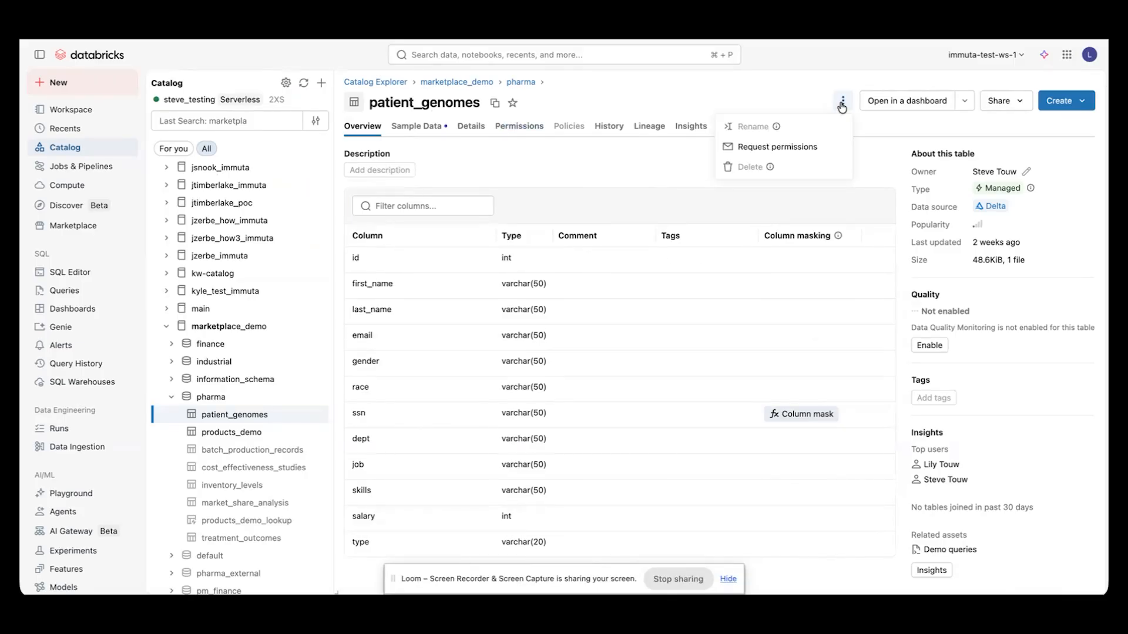
click(794, 153)
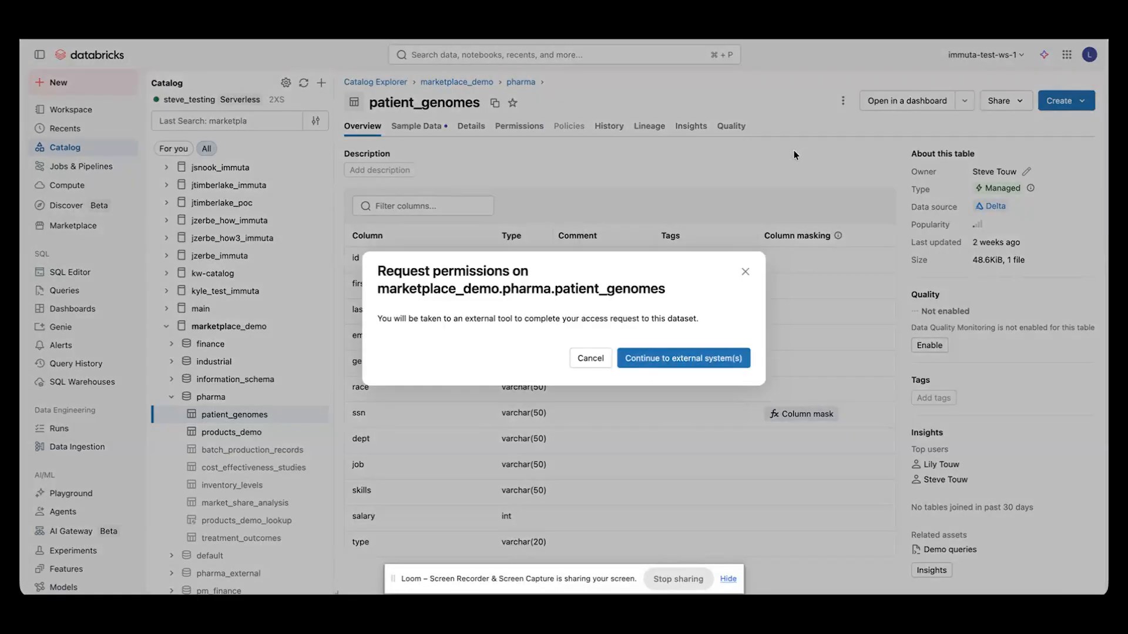
click(671, 358)
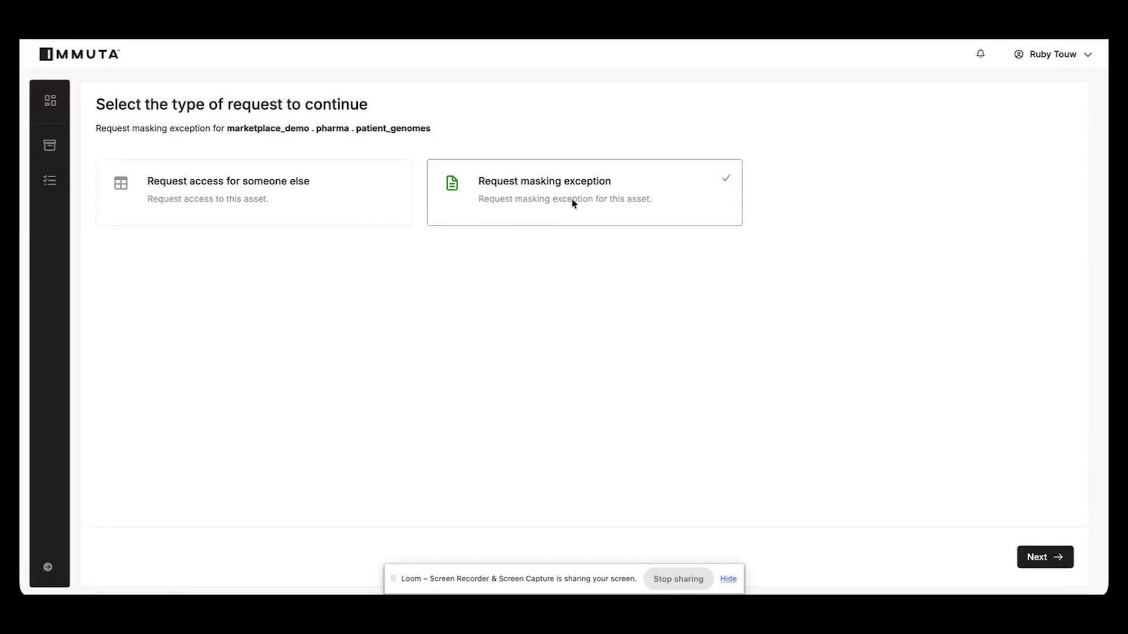
Proceed with a masking exception request for patient_genomes and select the masked ssn column for it
click(1036, 557)
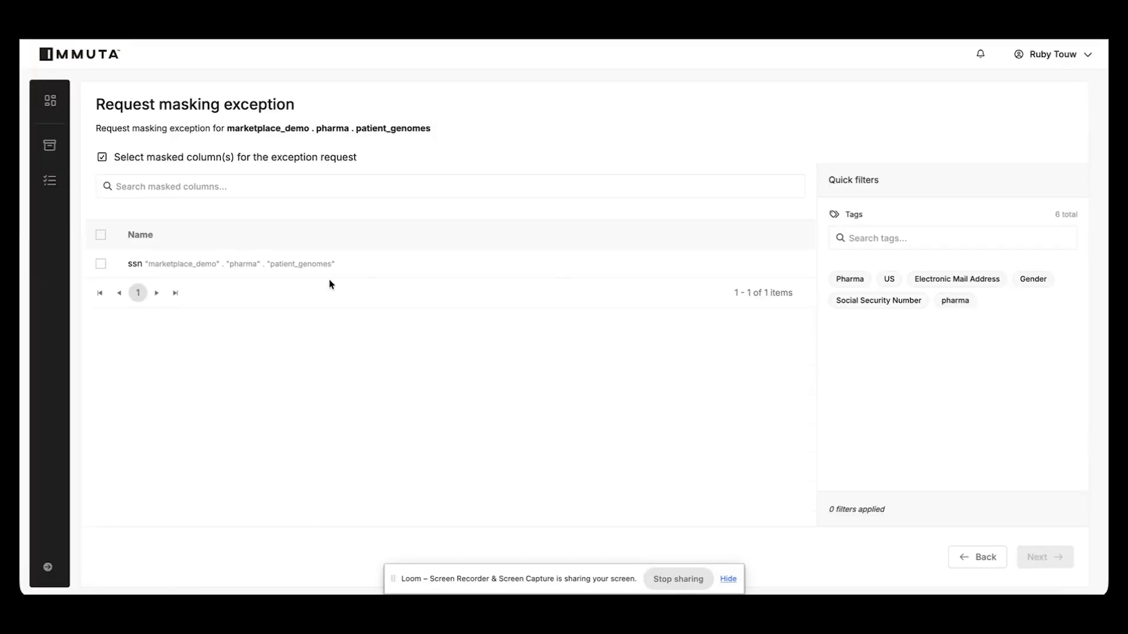
click(100, 264)
click(1046, 557)
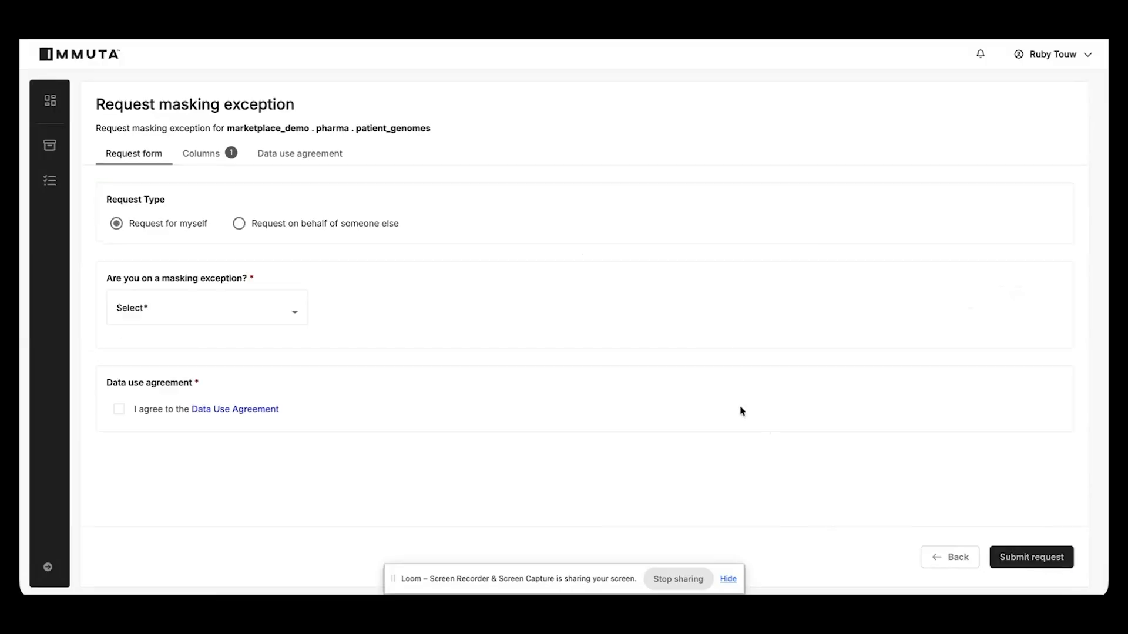
Answer Yes to the masking exception question and agree to the Data Use Agreement
click(187, 311)
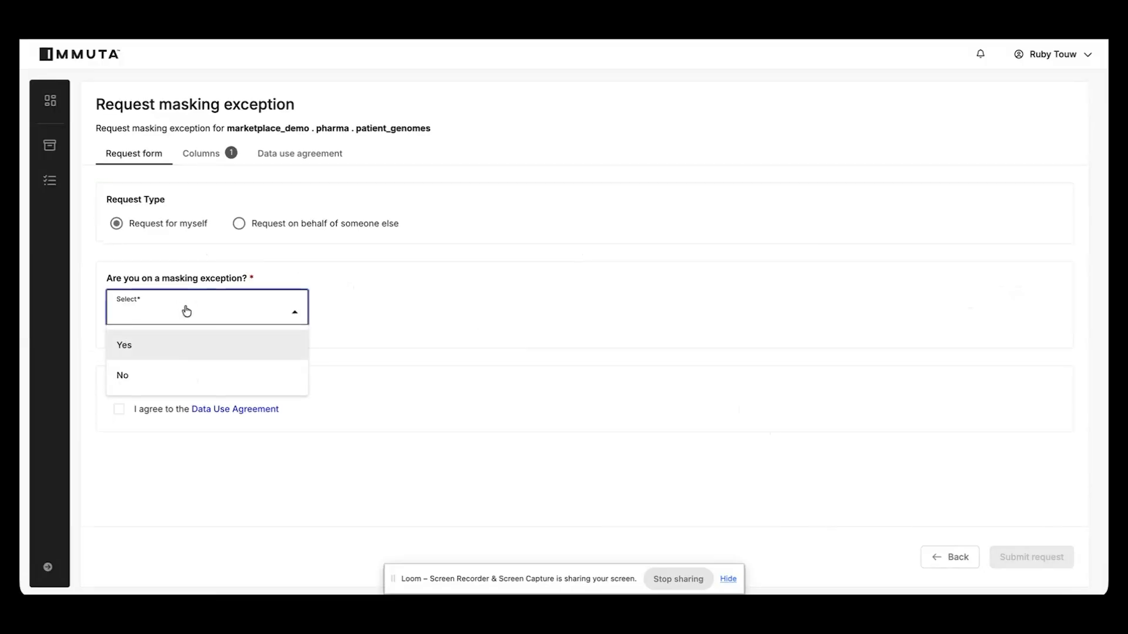
click(178, 345)
click(118, 410)
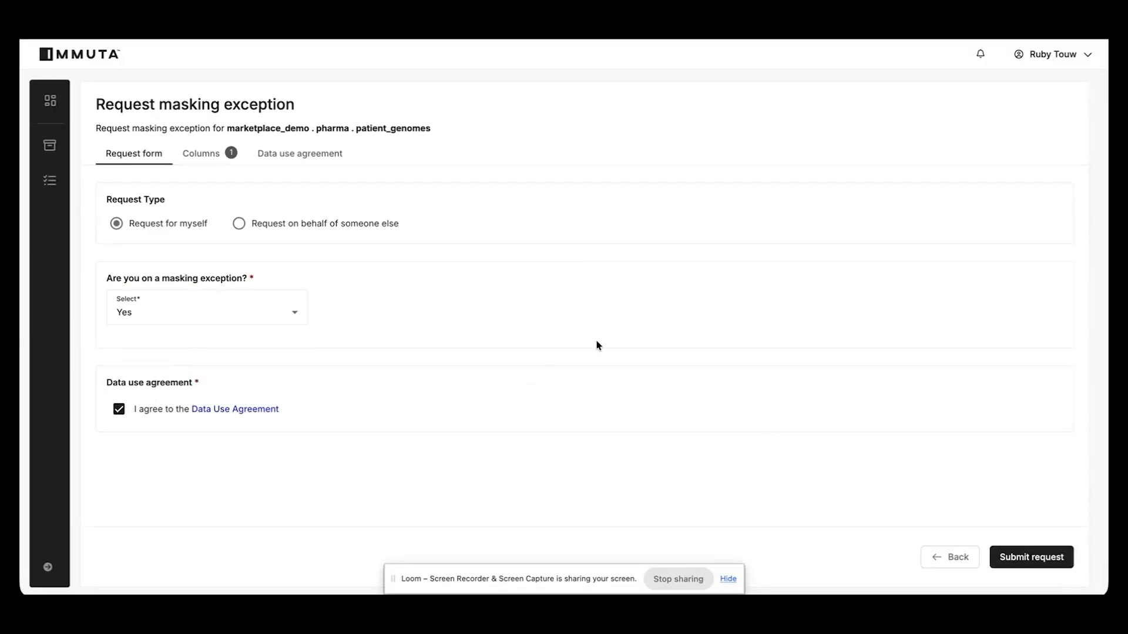
Review the column selected for the masking exception on patient_genomes and submit the request
click(201, 158)
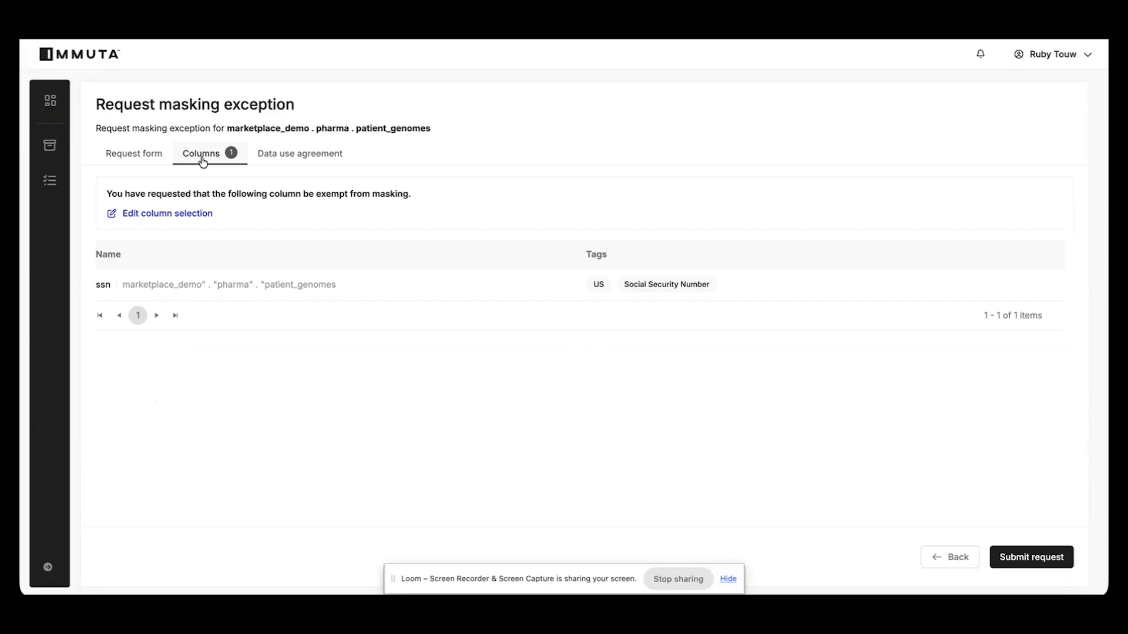
mouse_move(645, 290)
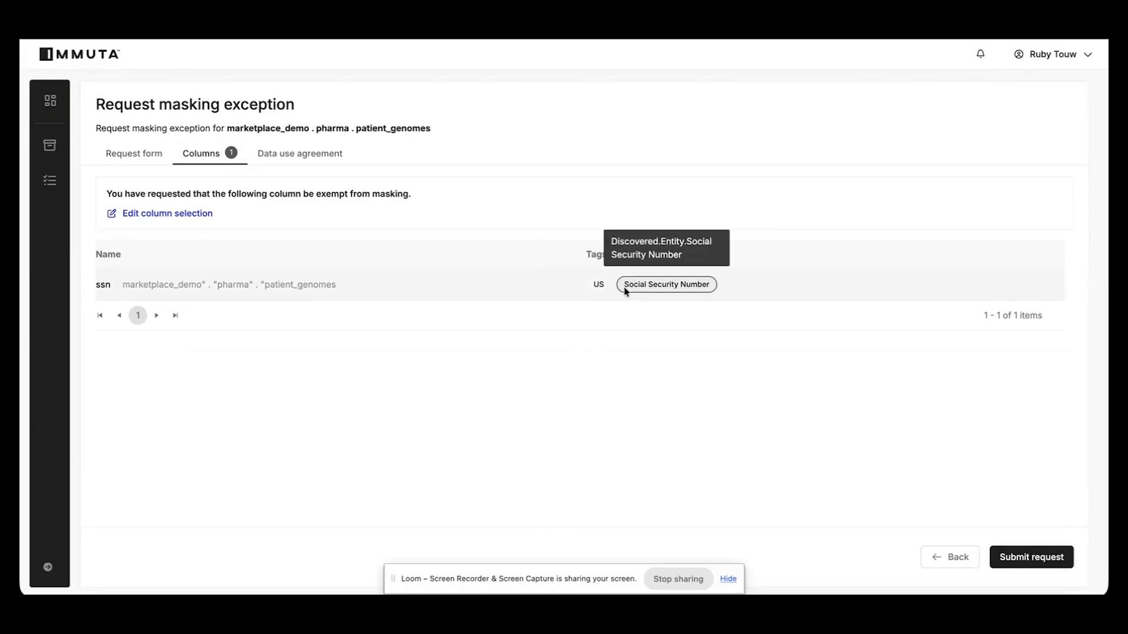
click(146, 163)
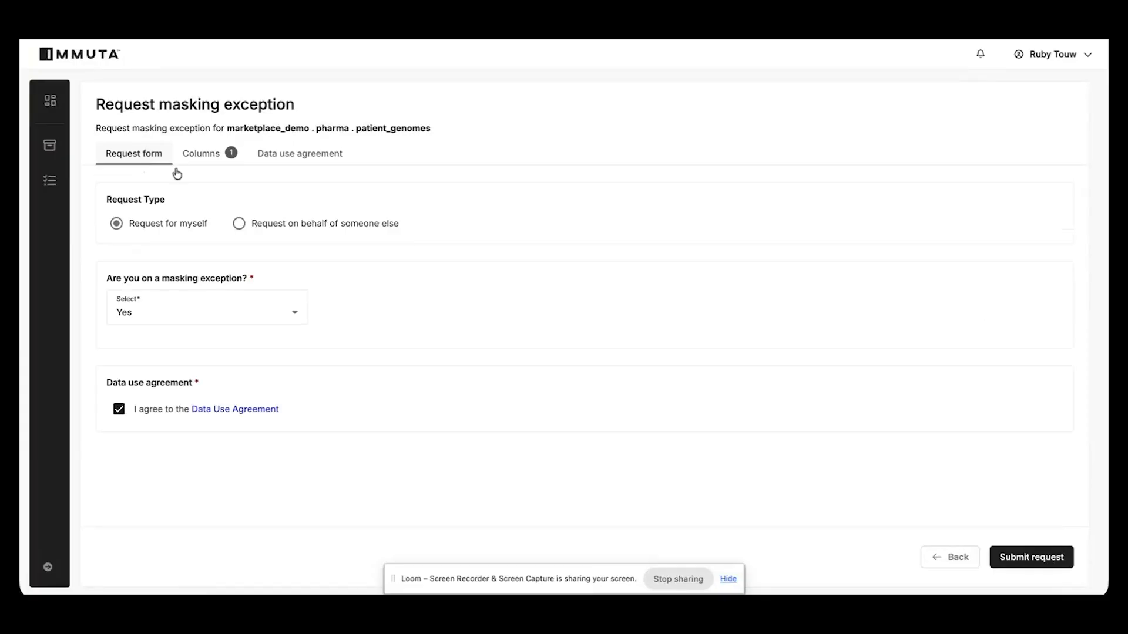
click(1039, 558)
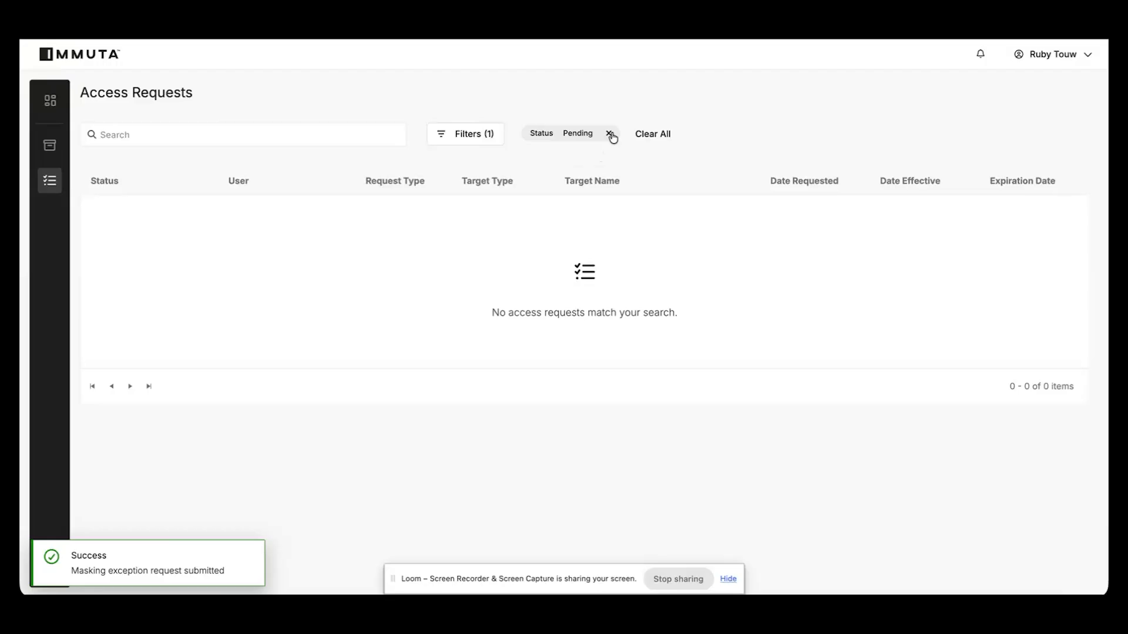
Remove the Pending status filter from the access requests and review the details of the newest ssn masking exception request
click(609, 134)
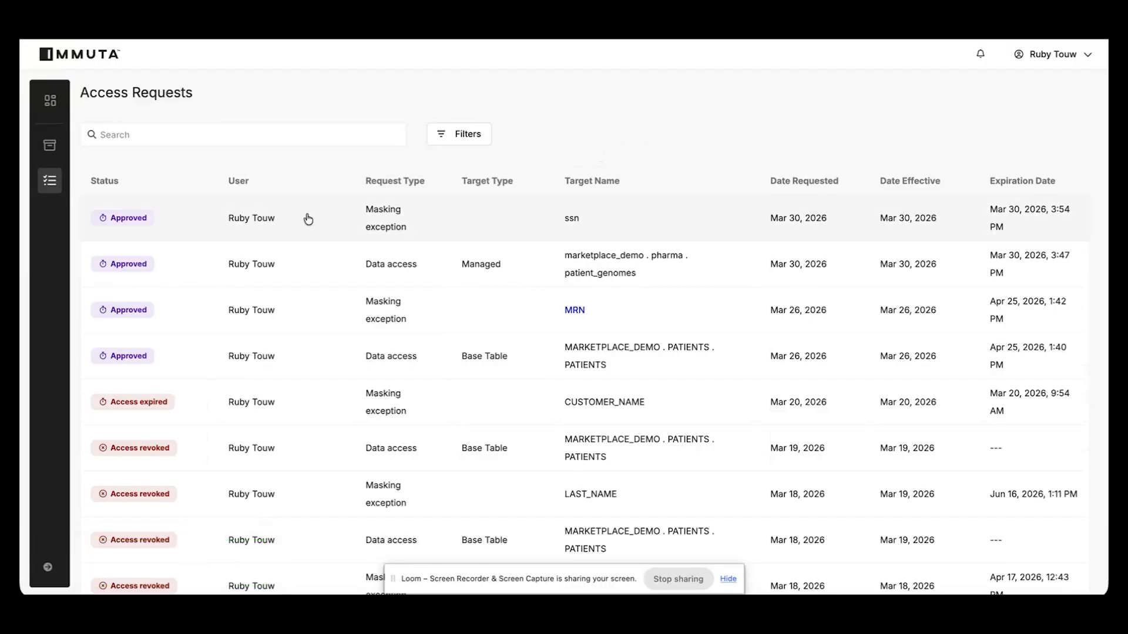
click(307, 220)
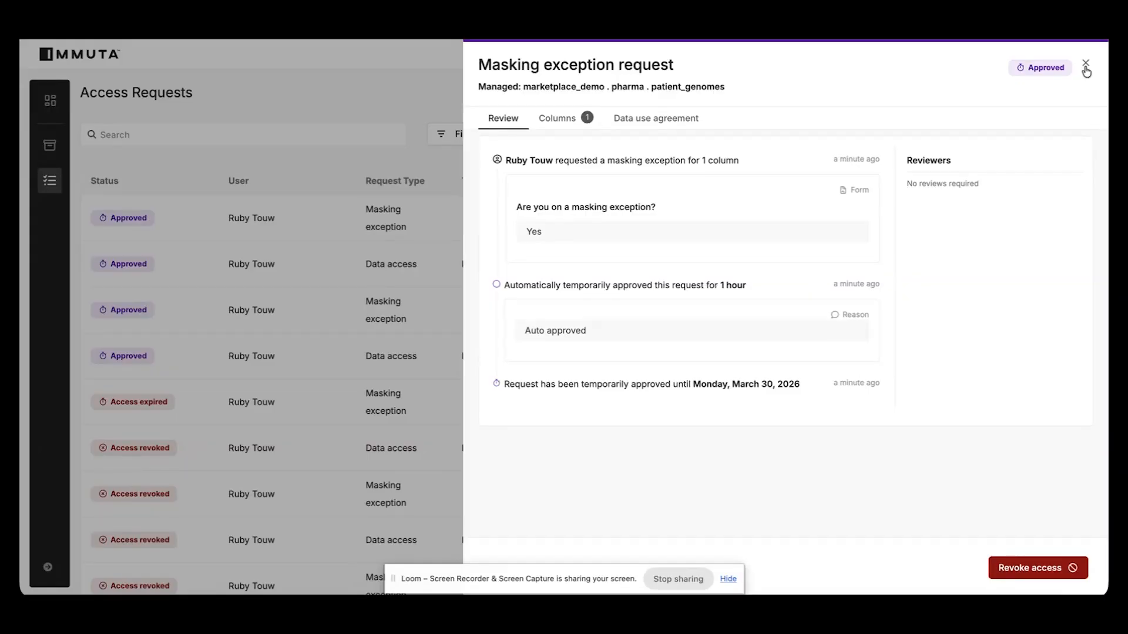
click(1085, 65)
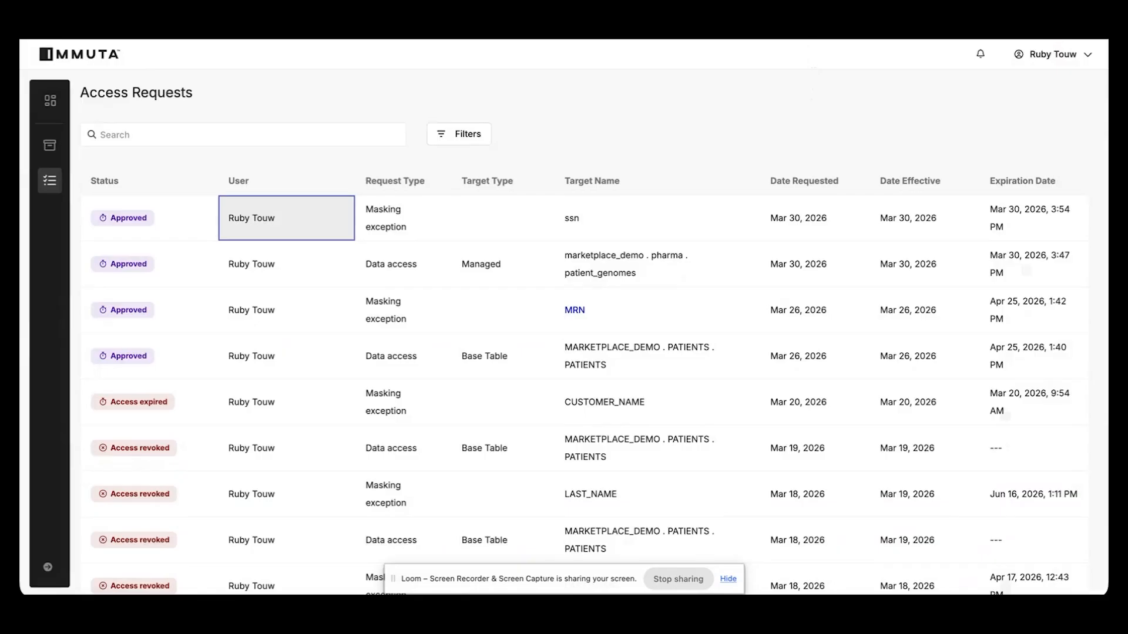
Switch to the Demo queries in Databricks and rerun only the select query on marketplace_demo.pharma.patient_genomes
key(ctrl+Tab)
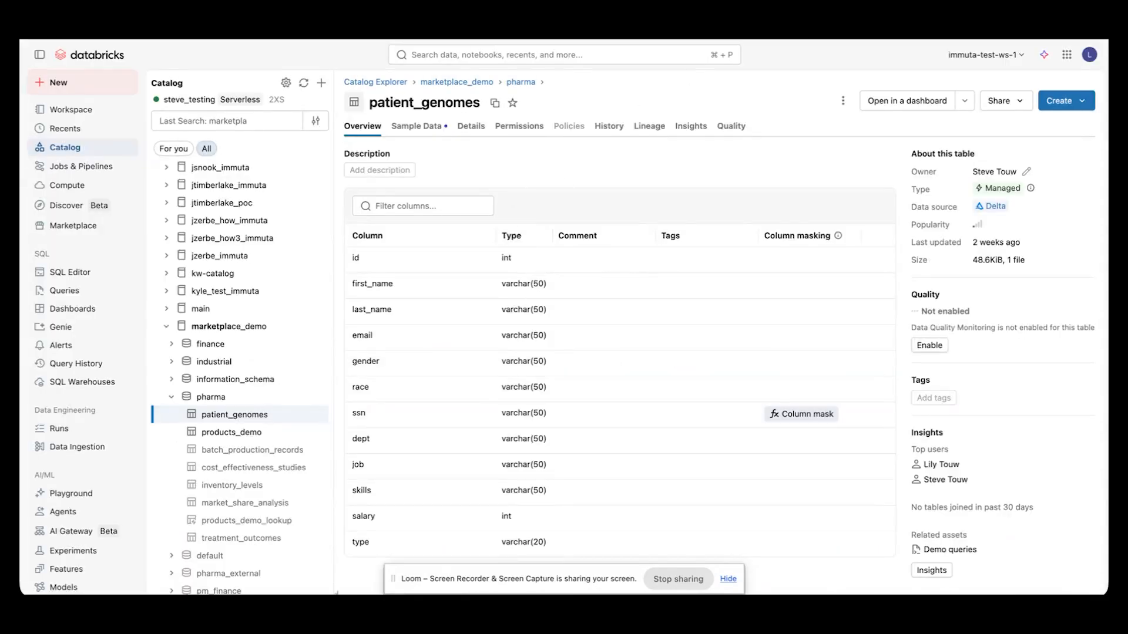
key(ctrl+Tab)
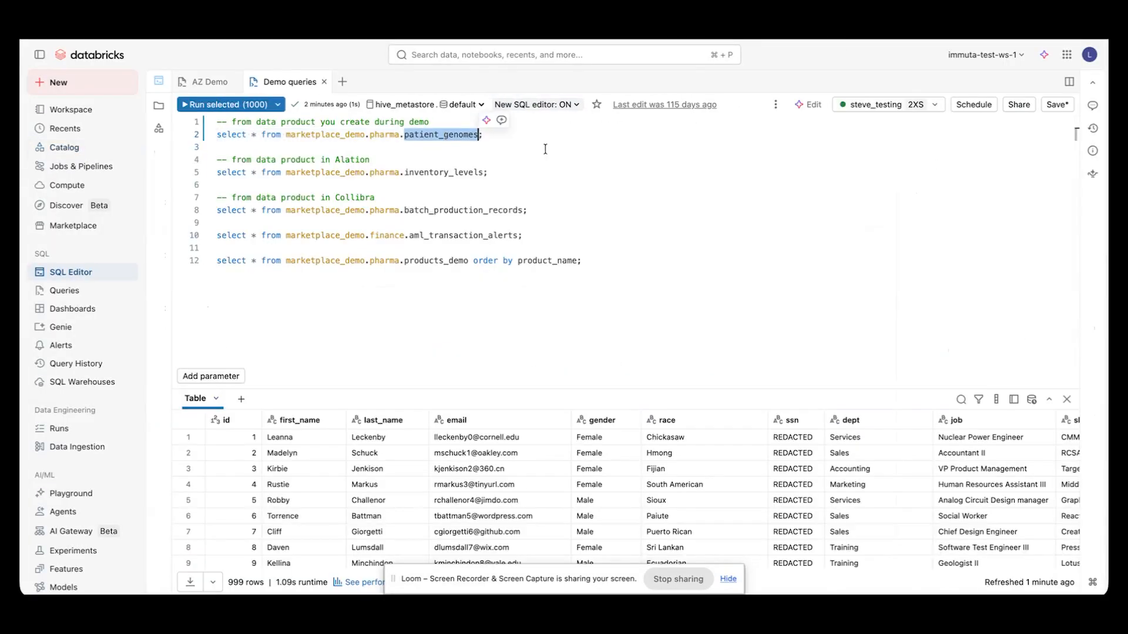
click(453, 134)
drag(483, 137, 216, 136)
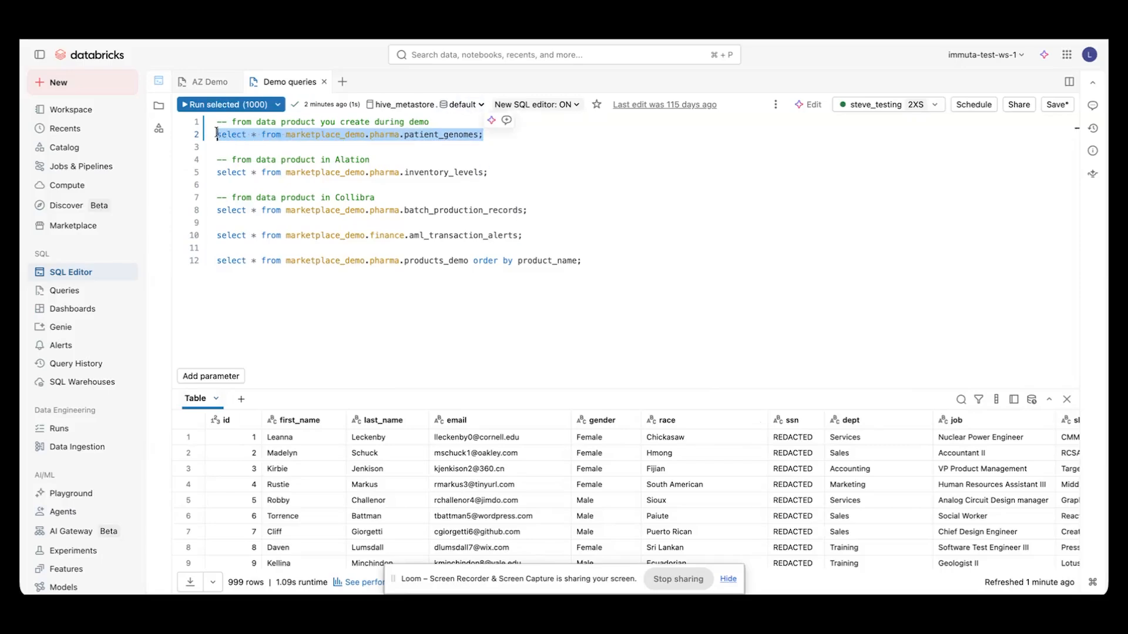
click(222, 106)
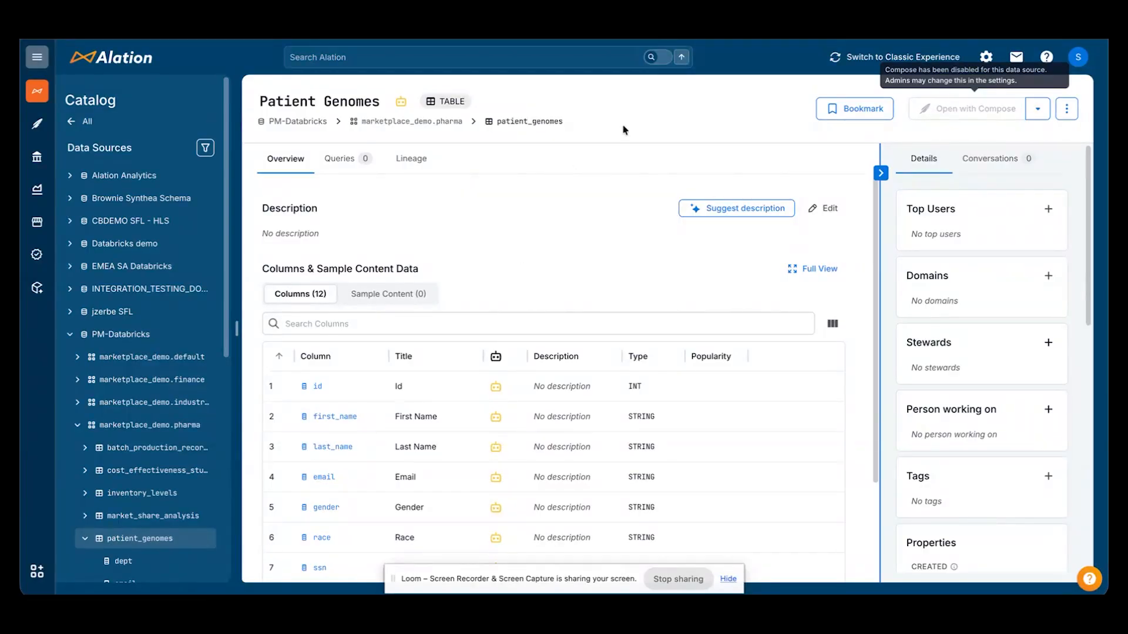
In Alation, show the Immuta access request option for the Patient Genomes table and open its ssn column page
click(1037, 109)
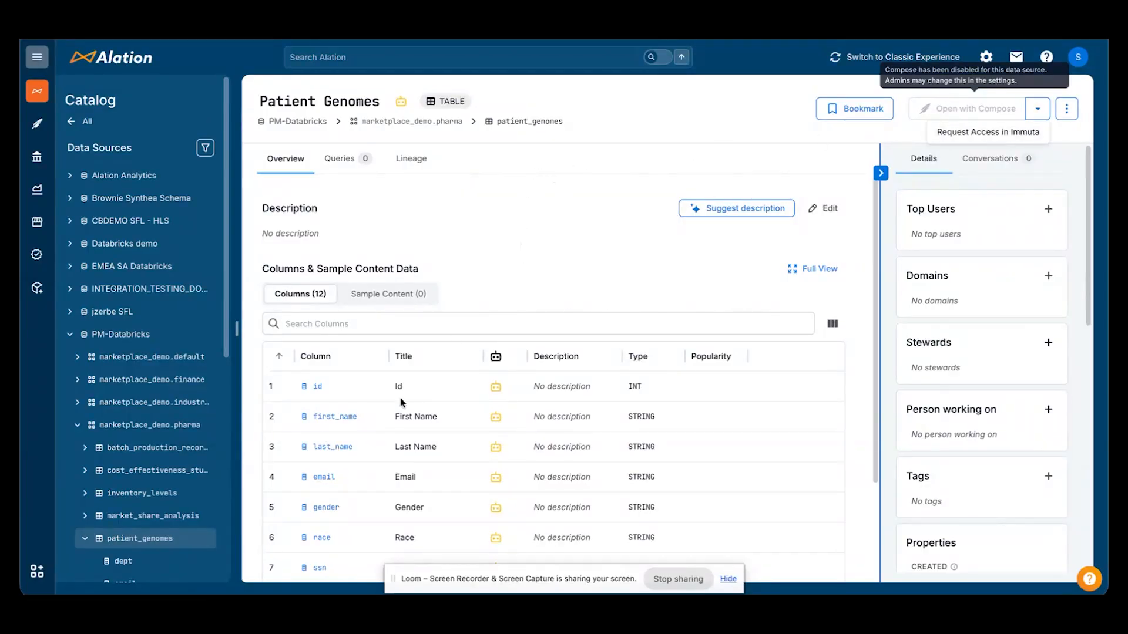
scroll(341, 508, down, 1)
scroll(341, 509, down, 1)
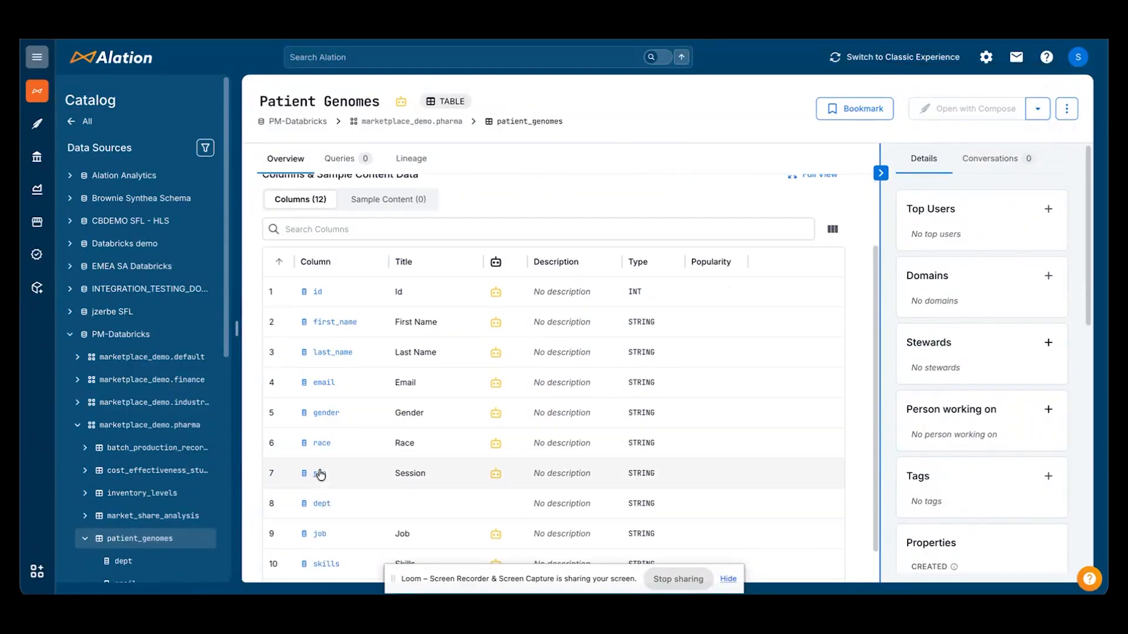
click(319, 471)
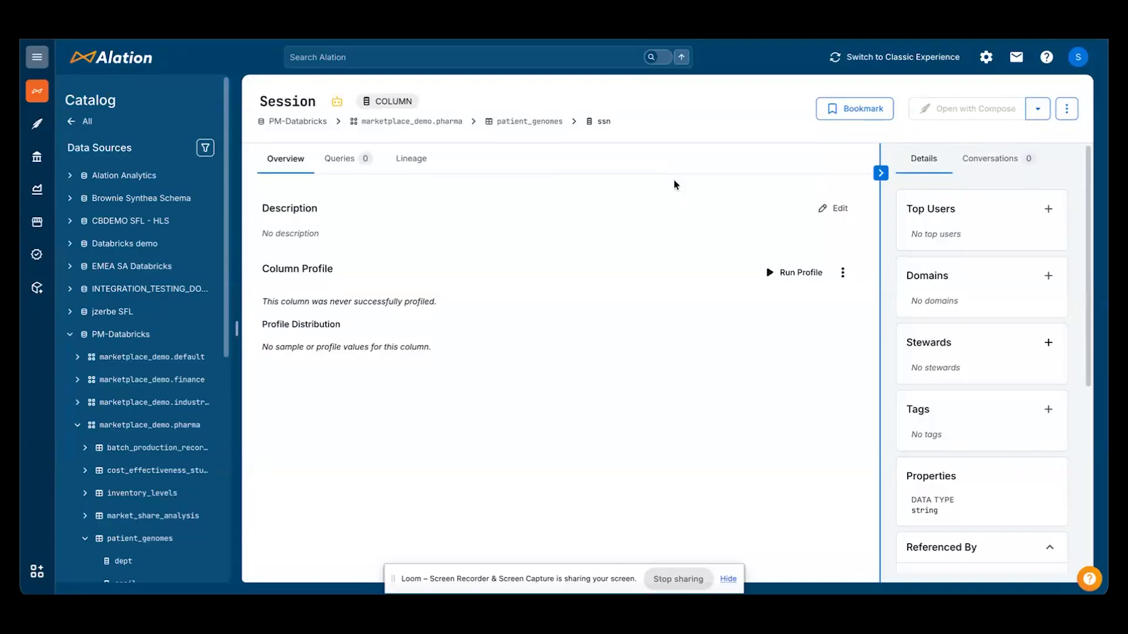
Switch back to Databricks to view the patient_genomes query results
click(722, 28)
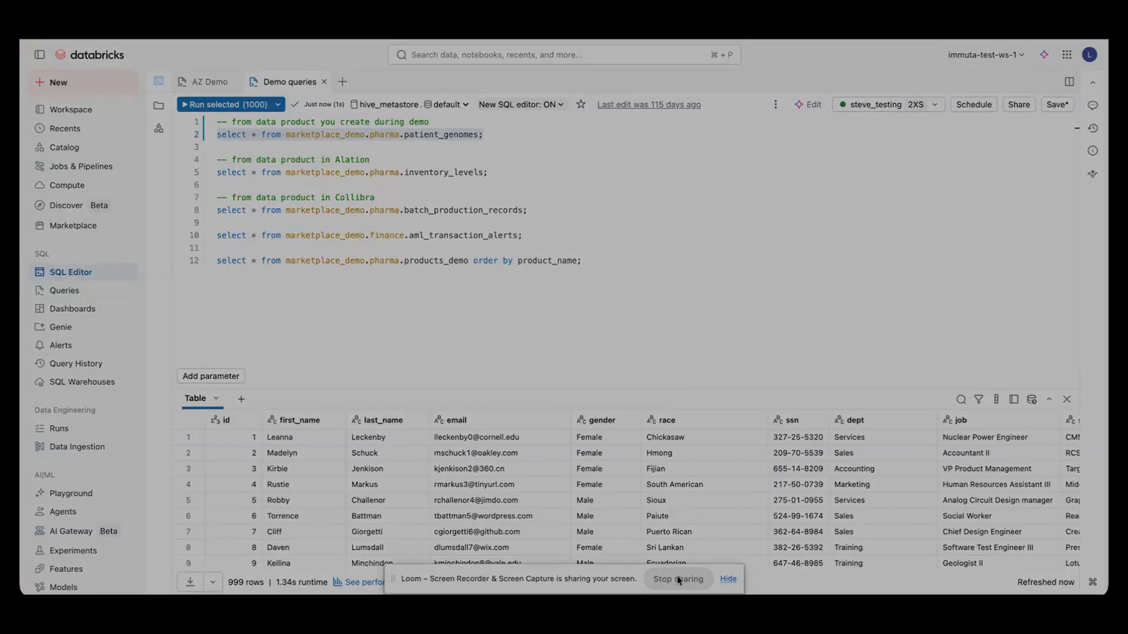
click(677, 576)
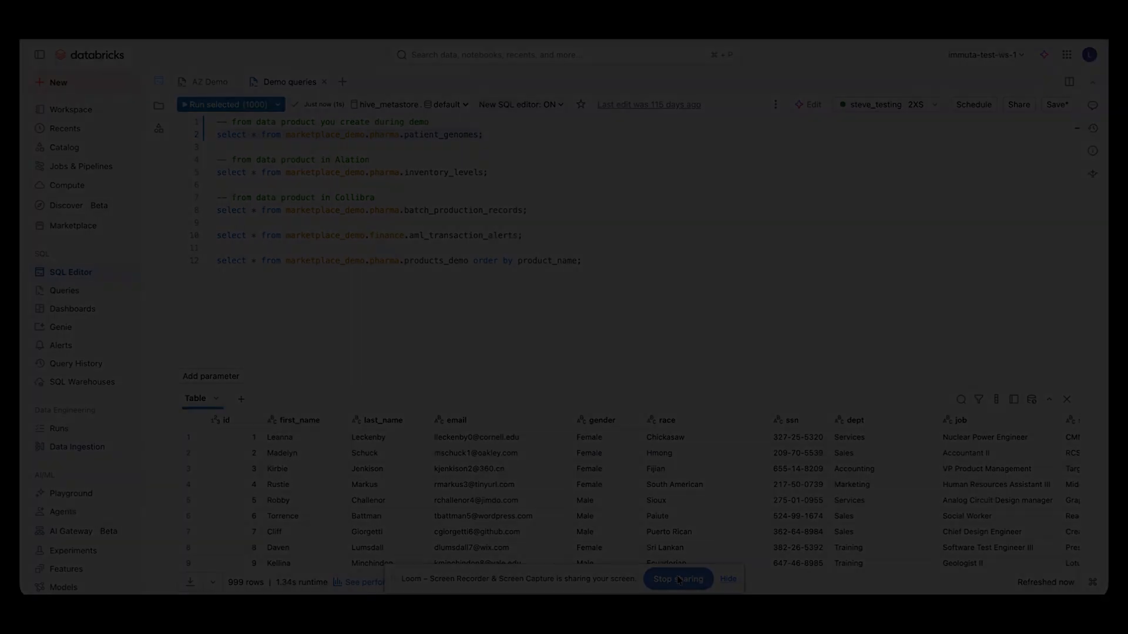